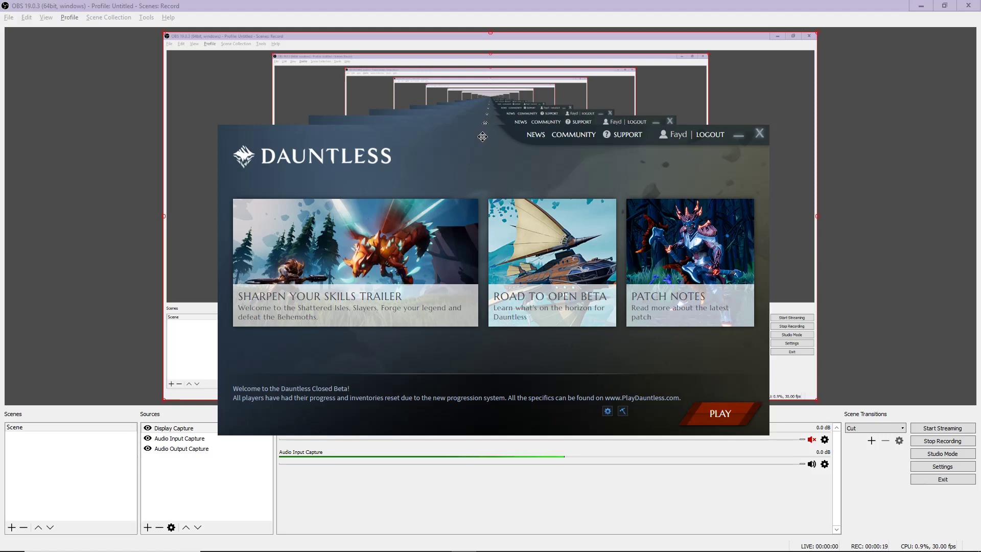
# Nudge the Dauntless launcher window right and open then close its settings twice.
pyautogui.moveTo(482, 137); pyautogui.dragTo(492, 143)
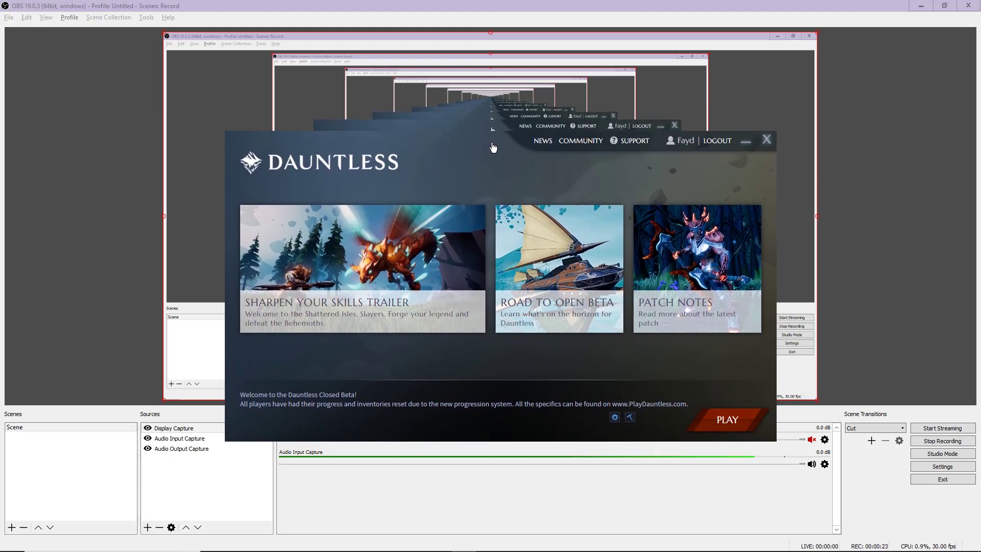
pyautogui.click(615, 417)
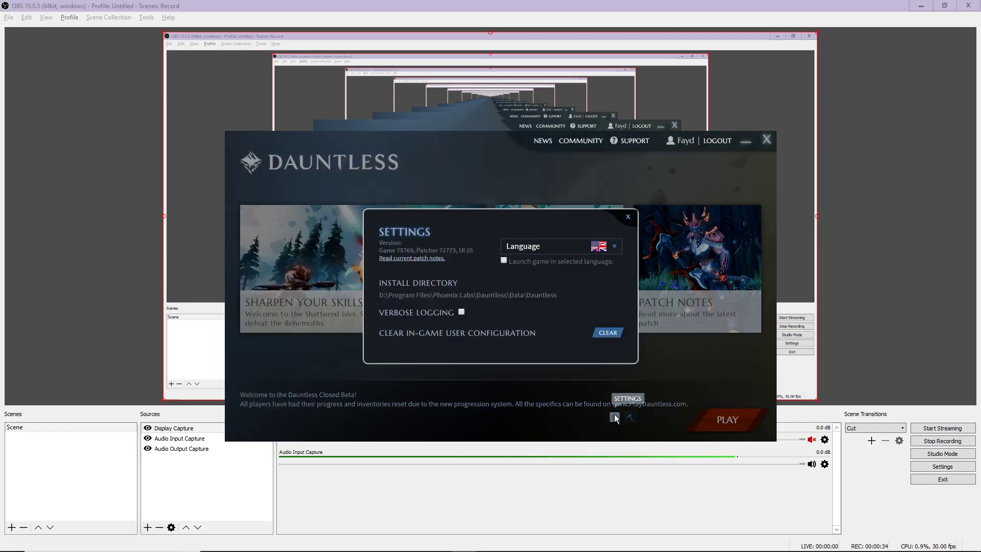
pyautogui.click(628, 217)
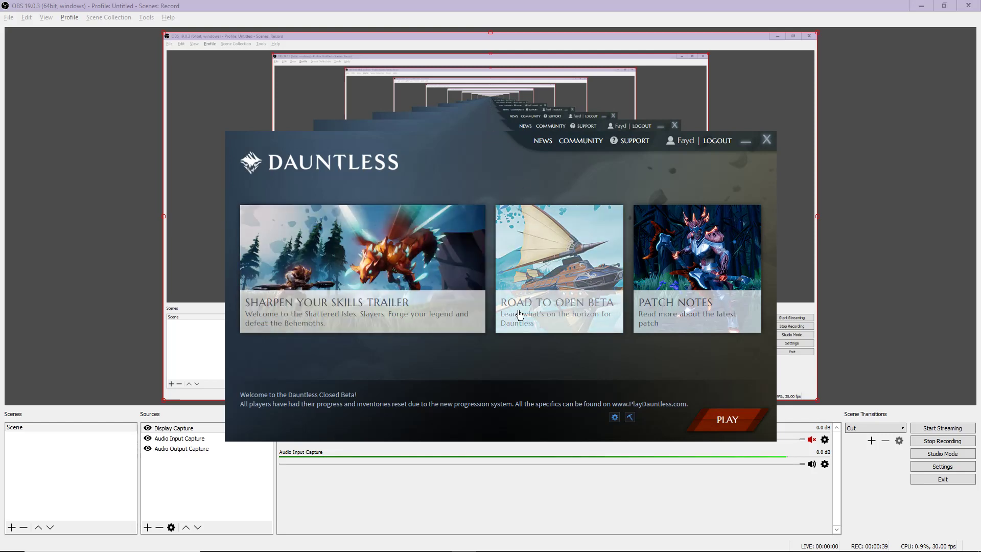
pyautogui.click(615, 417)
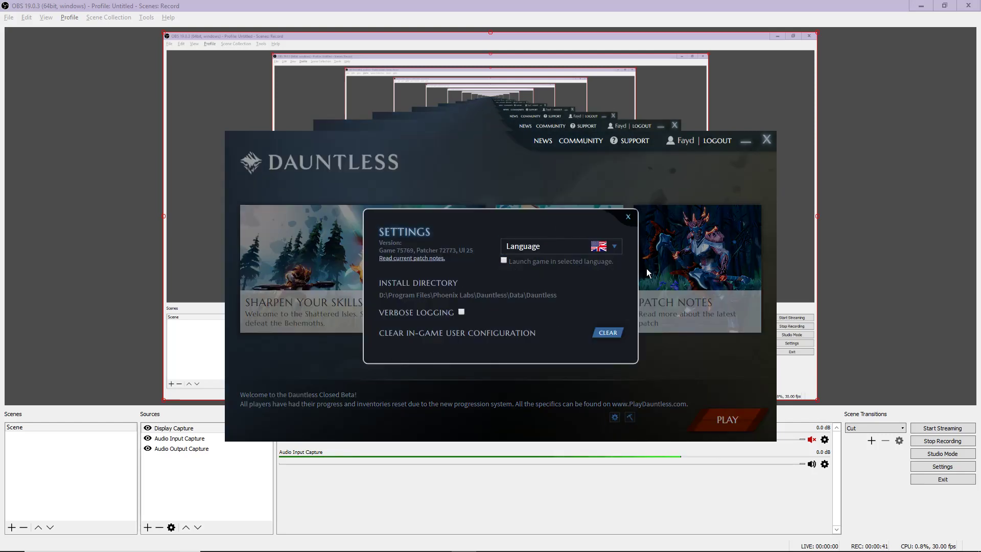
pyautogui.click(628, 217)
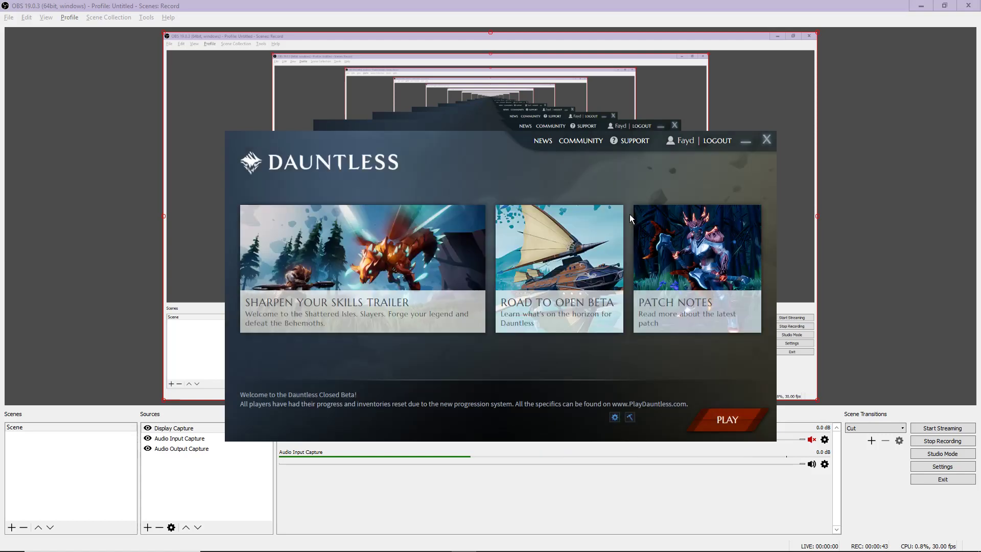
# Start a game repair with Clear In-Game User Configuration ticked.
pyautogui.click(630, 418)
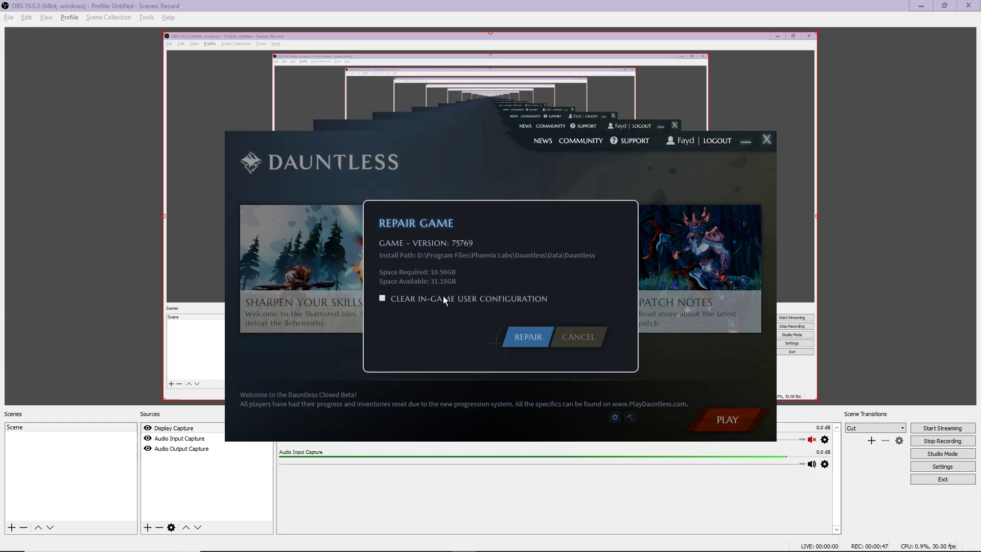
pyautogui.click(588, 337)
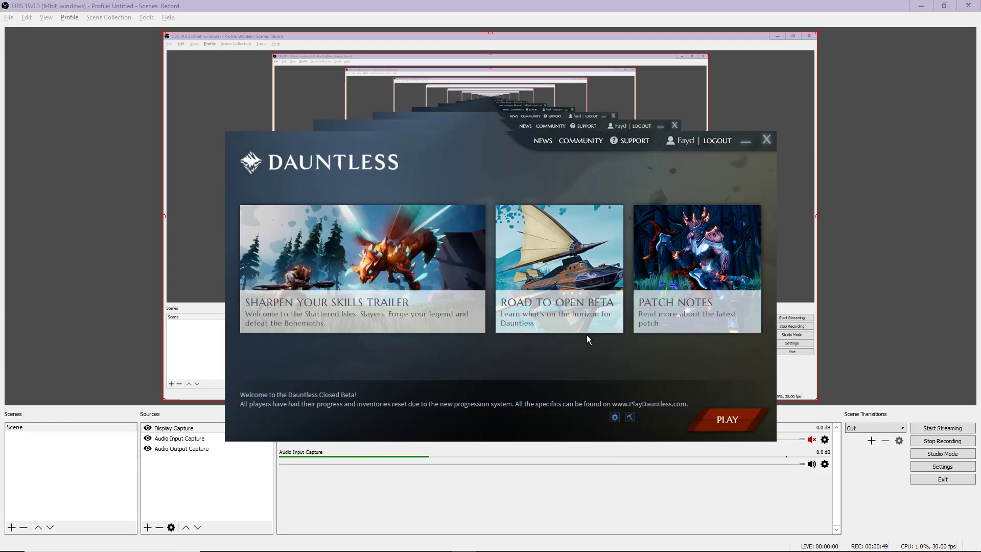
pyautogui.click(629, 417)
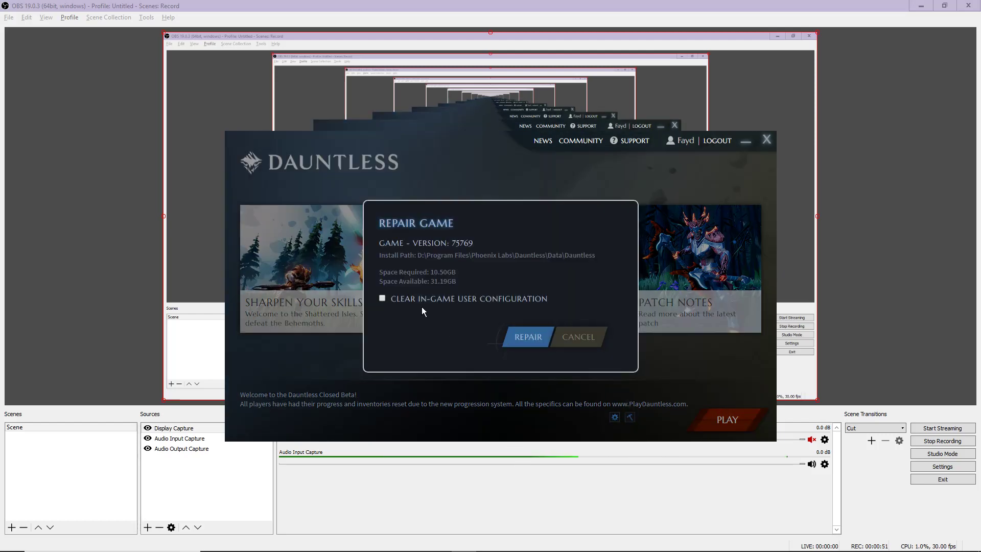
pyautogui.click(404, 305)
pyautogui.click(531, 337)
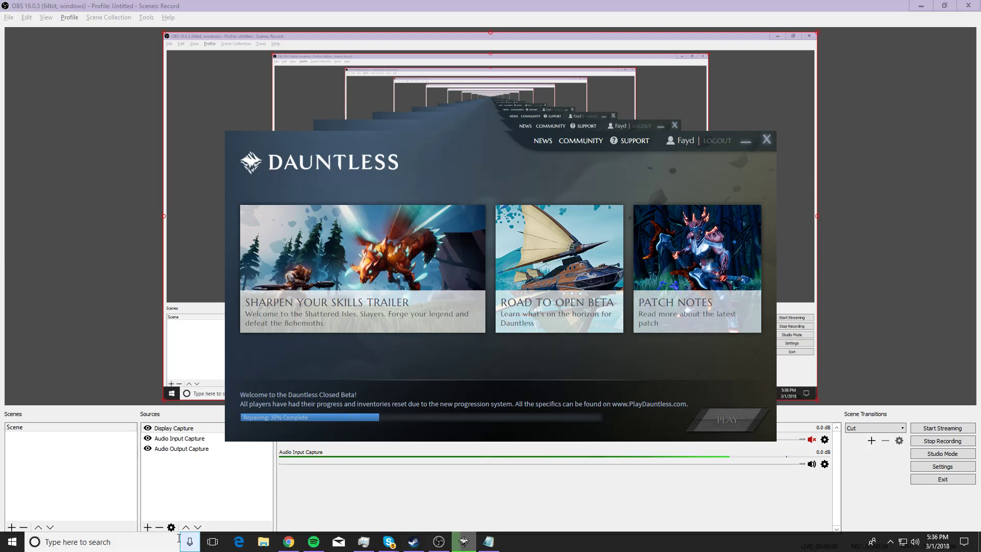
# Search 'unin' and open the Add or remove programs settings.
pyautogui.click(102, 542)
pyautogui.write('unin')
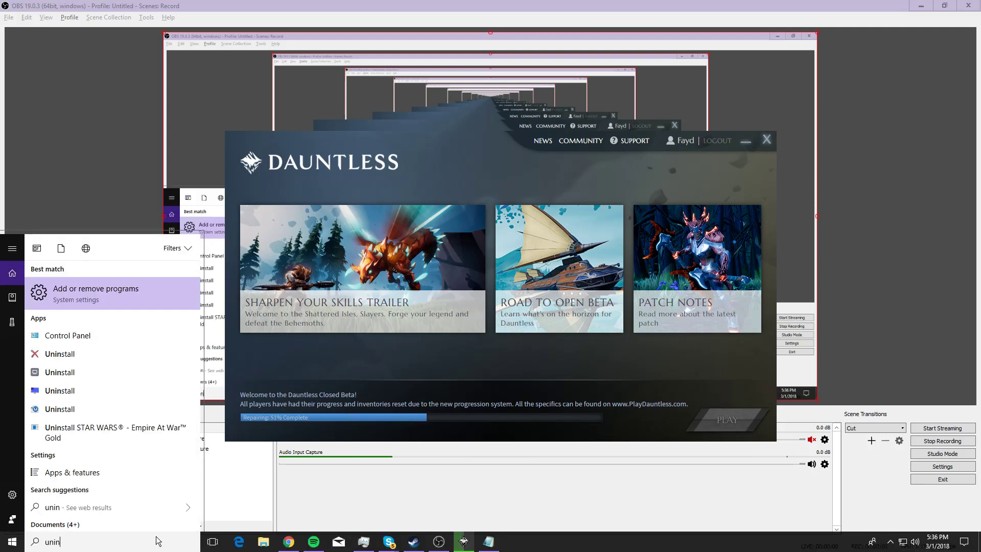
pyautogui.click(108, 295)
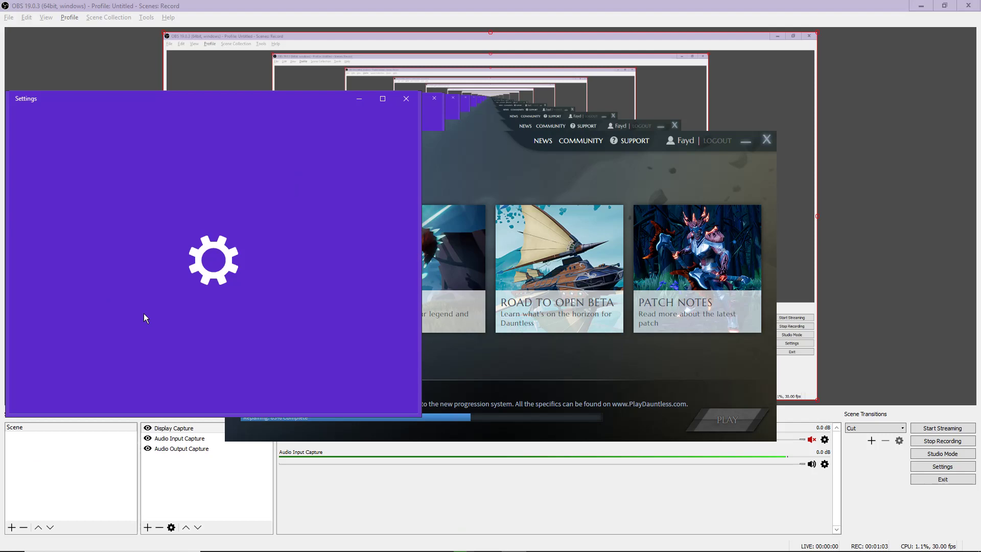
# Scroll to Dauntless (132 MB), expand its entry, and bring the launcher back in front.
pyautogui.scroll(-10, 296, 275)
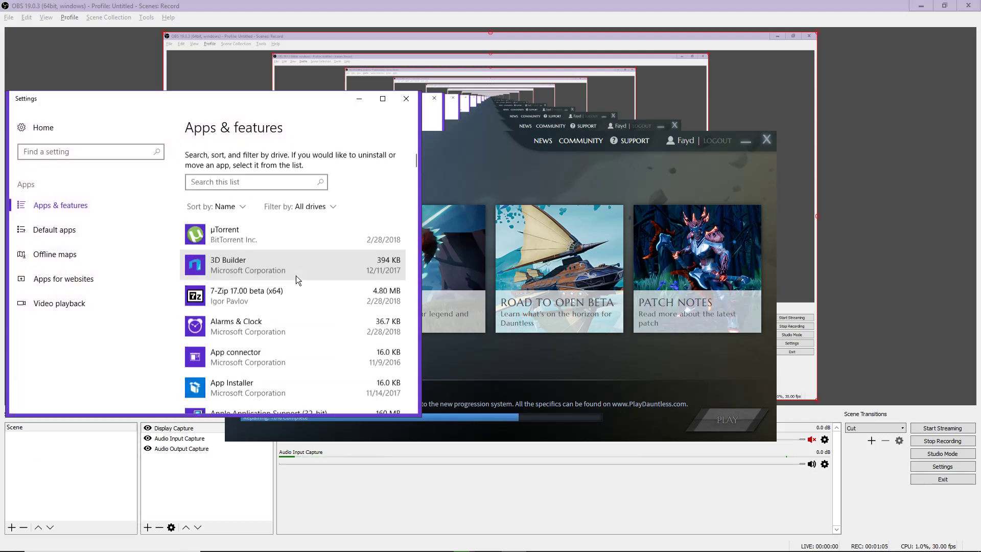
pyautogui.scroll(-10, 297, 281)
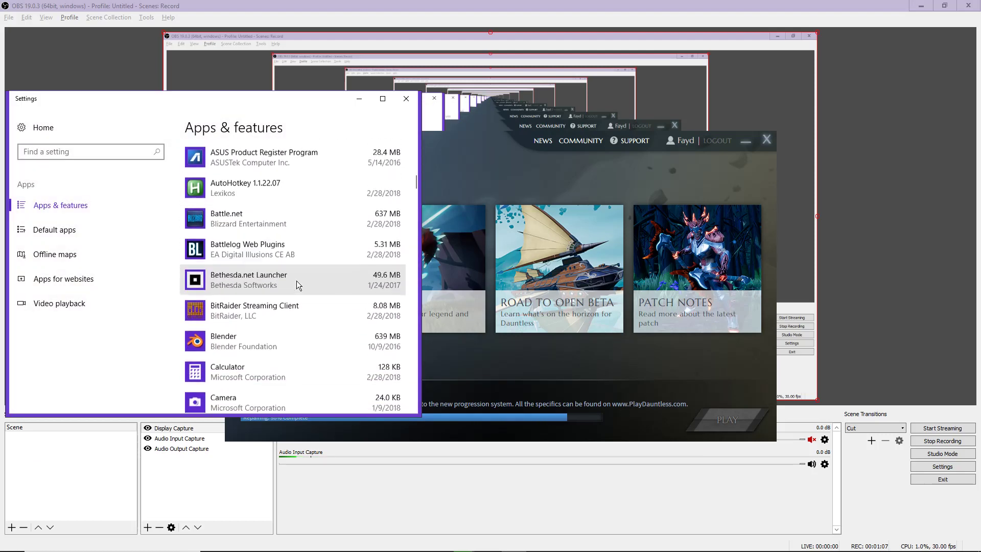
pyautogui.scroll(-1, 296, 280)
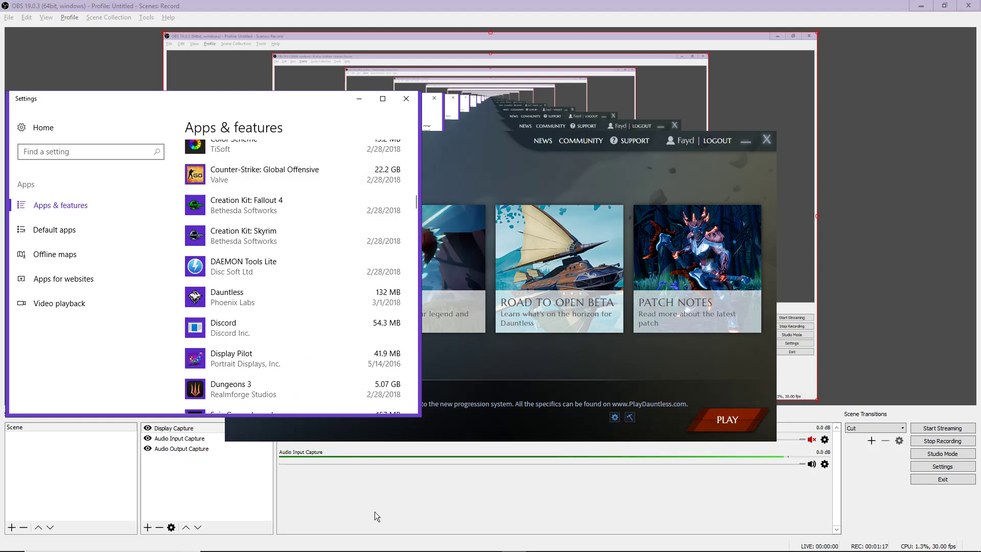
pyautogui.moveTo(410, 546)
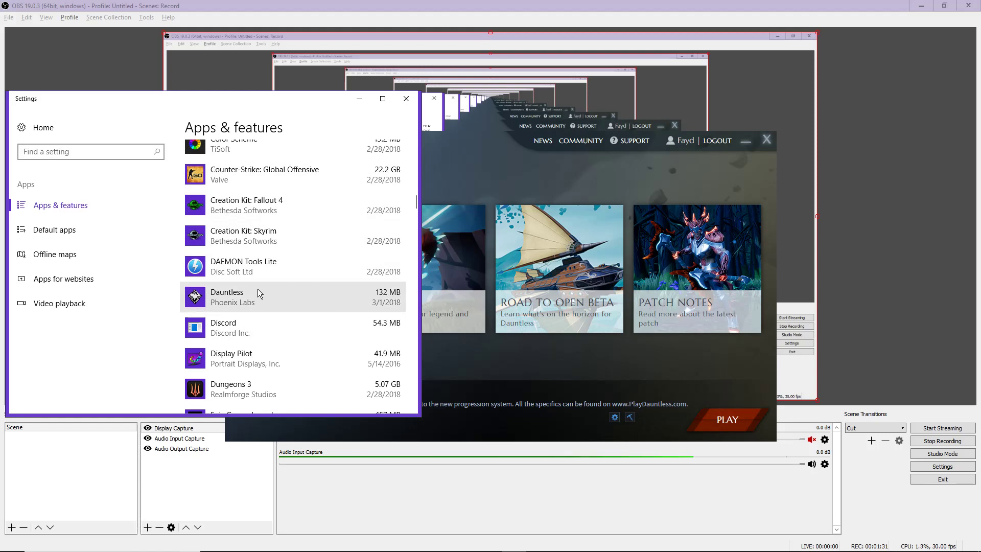
pyautogui.click(287, 293)
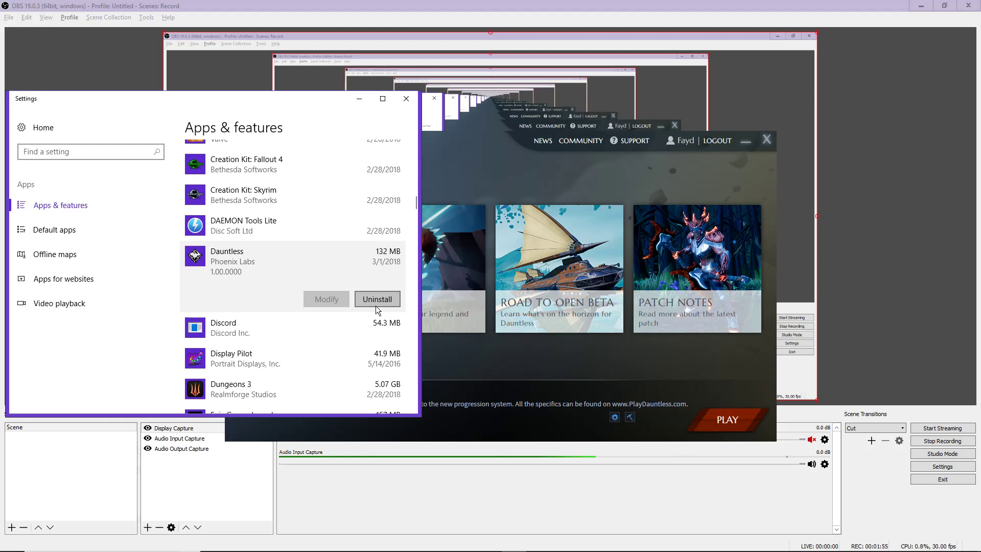
pyautogui.click(504, 391)
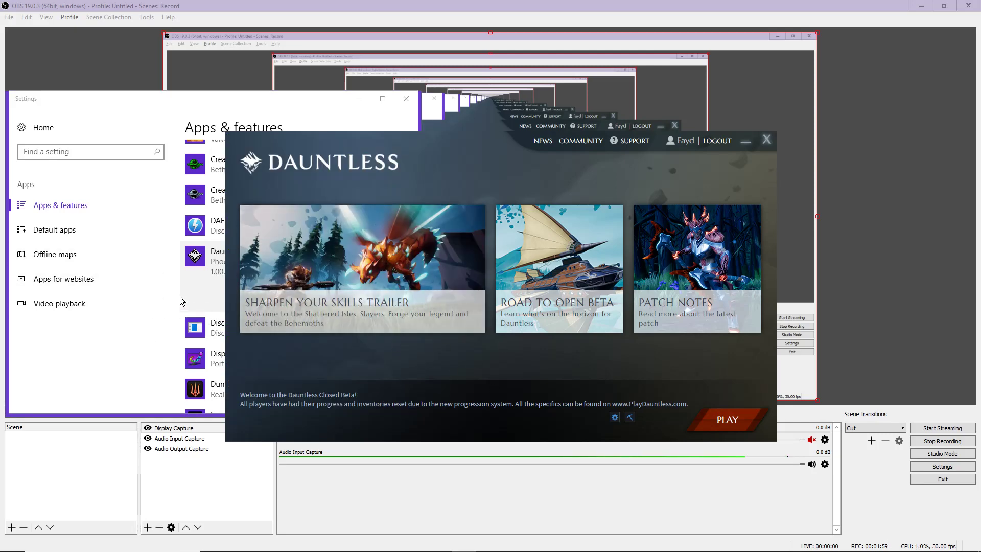
# Copy the launcher's install path D:\Program Files\Phoenix Labs\Dauntless\Data\Dauntless and search 'expl' for File Explorer.
pyautogui.click(615, 417)
pyautogui.moveTo(568, 299); pyautogui.dragTo(372, 295)
pyautogui.hotkey('ctrl', 'c')
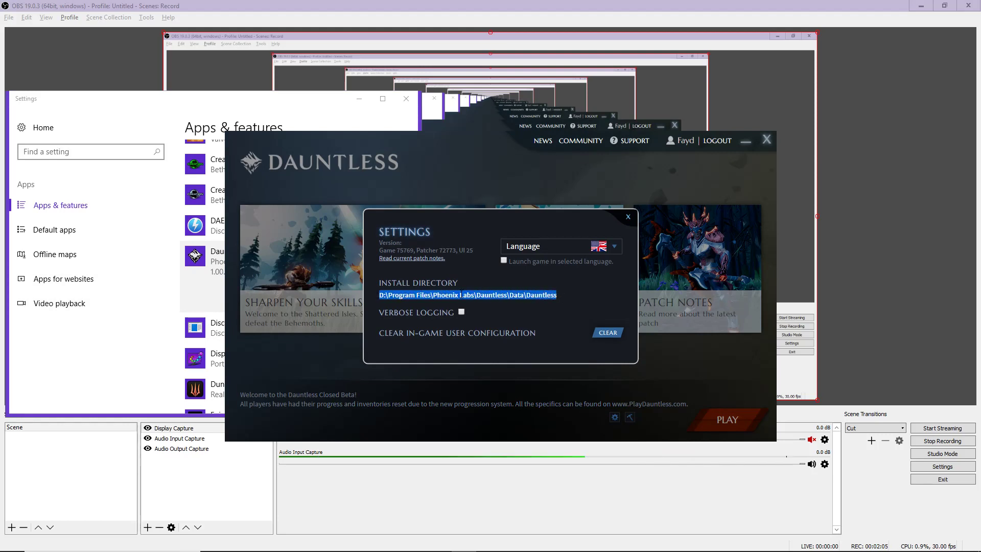
pyautogui.moveTo(275, 547)
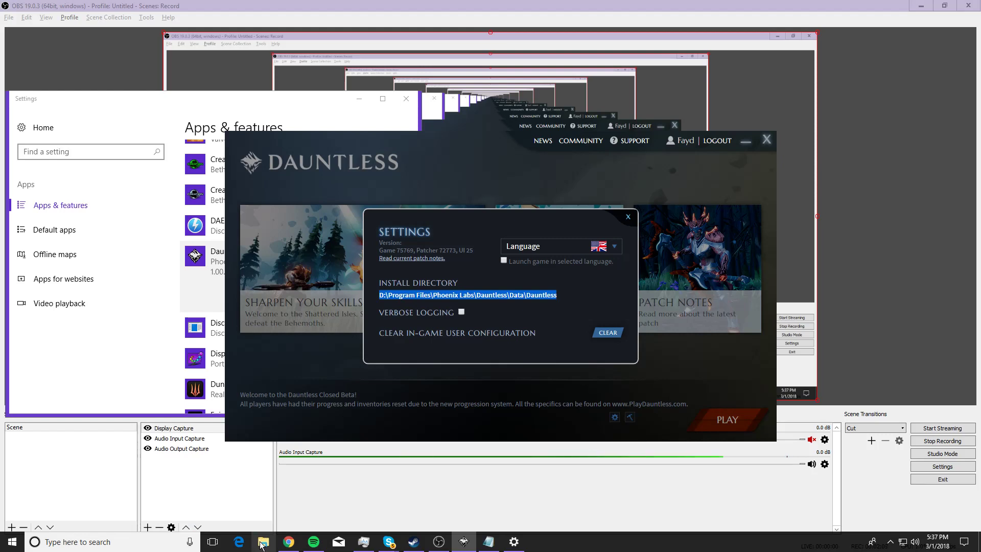
pyautogui.click(159, 537)
pyautogui.write('expl')
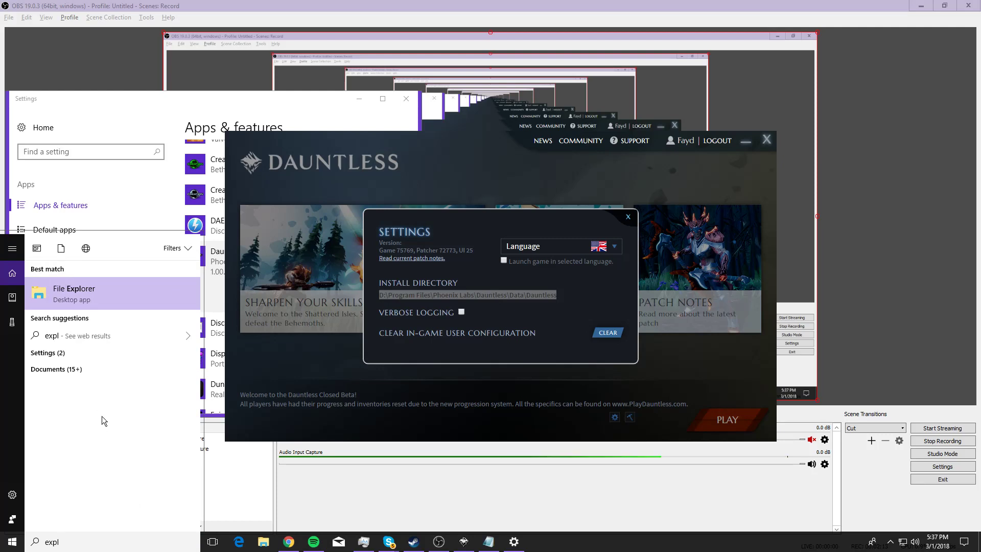
# Open File Explorer at the pasted Dauntless install path, then go up to D:\Program Files.
pyautogui.click(133, 289)
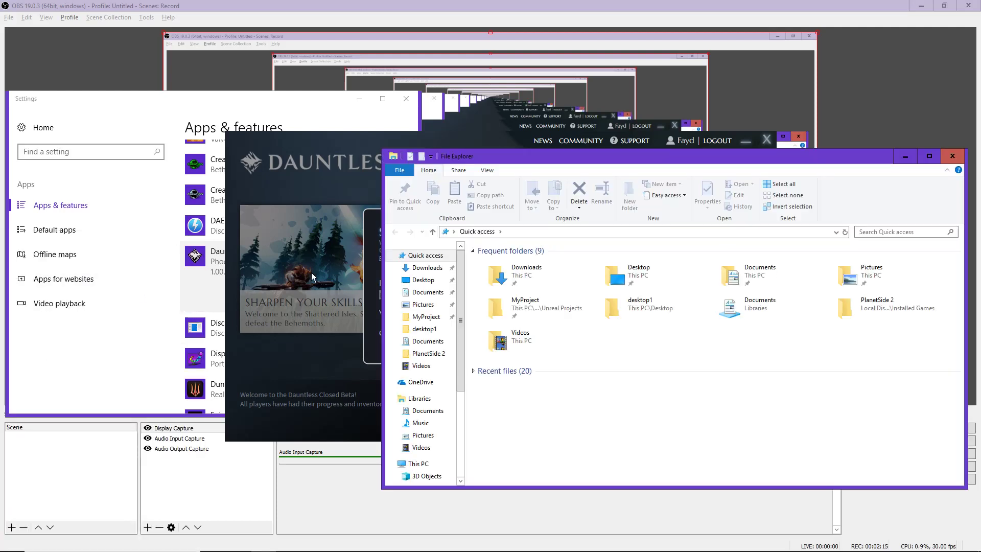
pyautogui.moveTo(575, 161); pyautogui.dragTo(475, 159)
pyautogui.click(456, 224)
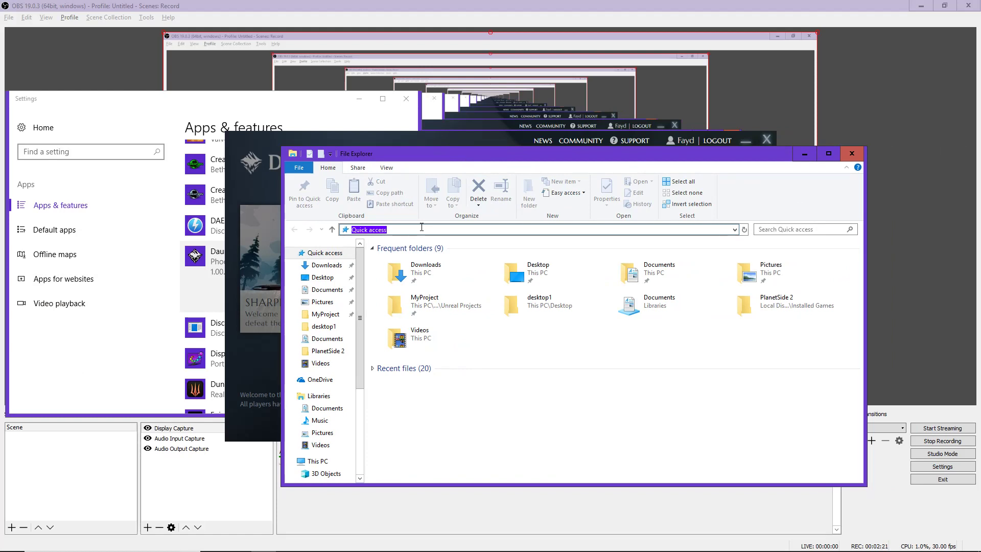
pyautogui.hotkey('ctrl', 'v')
pyautogui.press('Return')
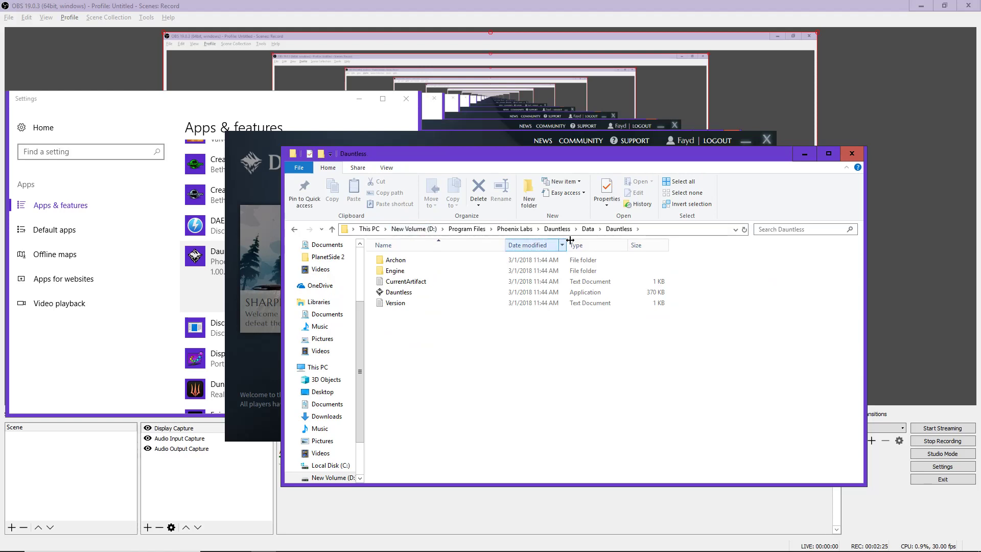
pyautogui.moveTo(533, 155); pyautogui.dragTo(388, 147)
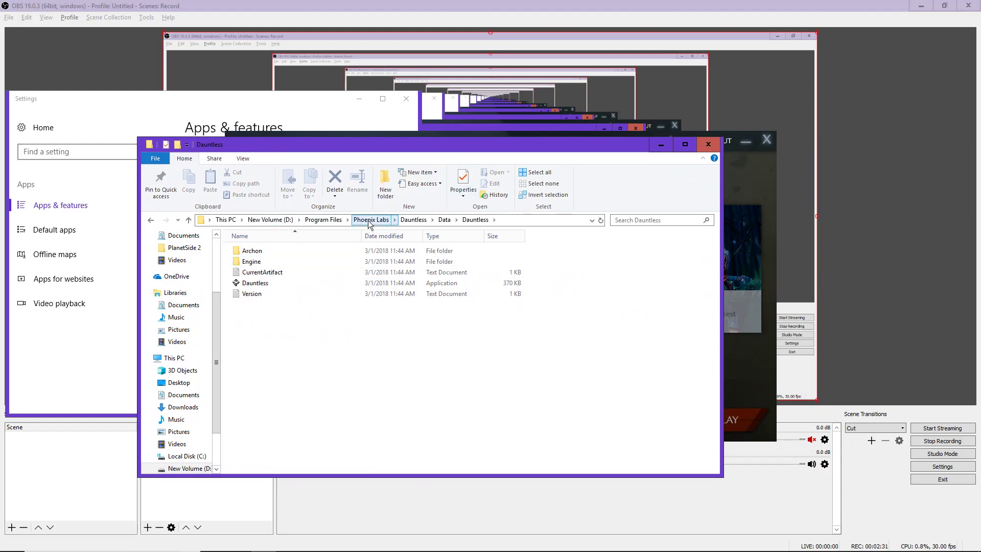
pyautogui.click(333, 218)
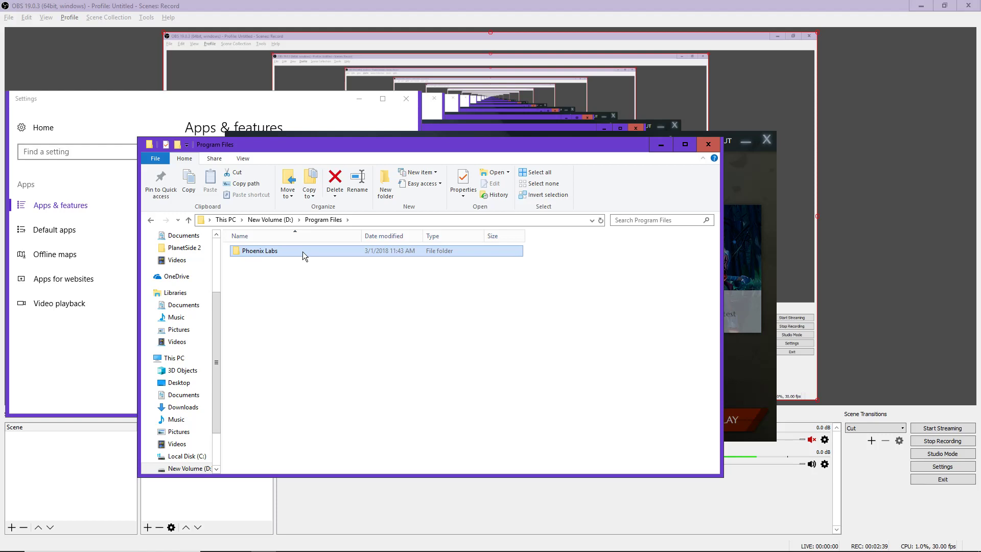
pyautogui.click(115, 542)
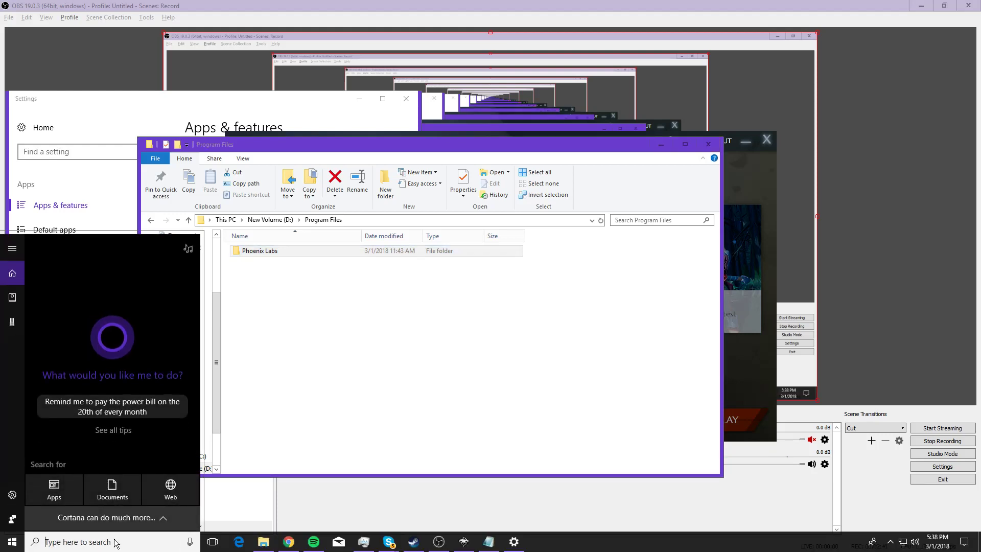
# Open the Recycle Bin via a 'recy' search, then close it.
pyautogui.write('recy')
pyautogui.click(112, 294)
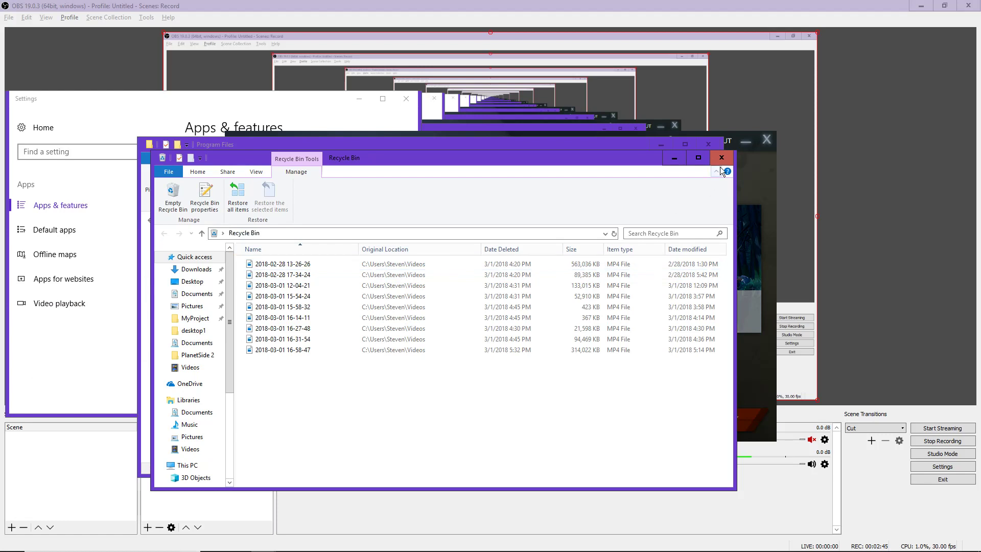
pyautogui.click(721, 160)
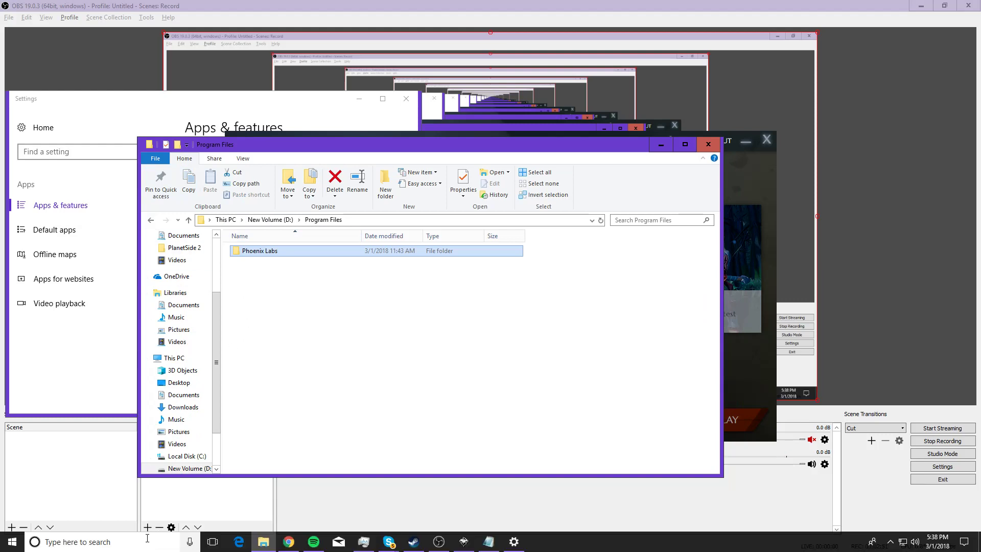
# Open AppData and %appdata% Roaming windows via search and arrange them side by side.
pyautogui.click(147, 540)
pyautogui.write('app')
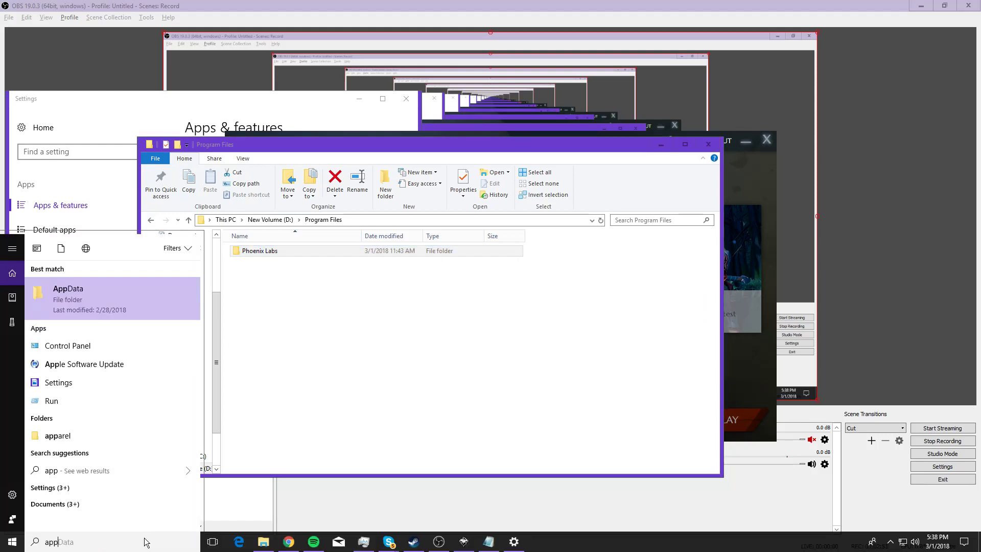
pyautogui.write('data')
pyautogui.click(110, 294)
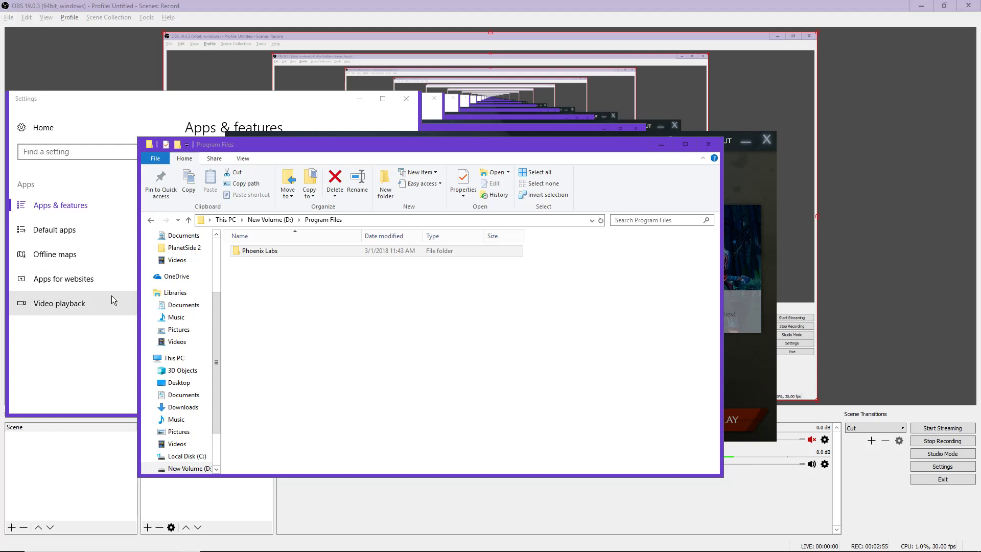
pyautogui.moveTo(303, 149); pyautogui.dragTo(452, 149)
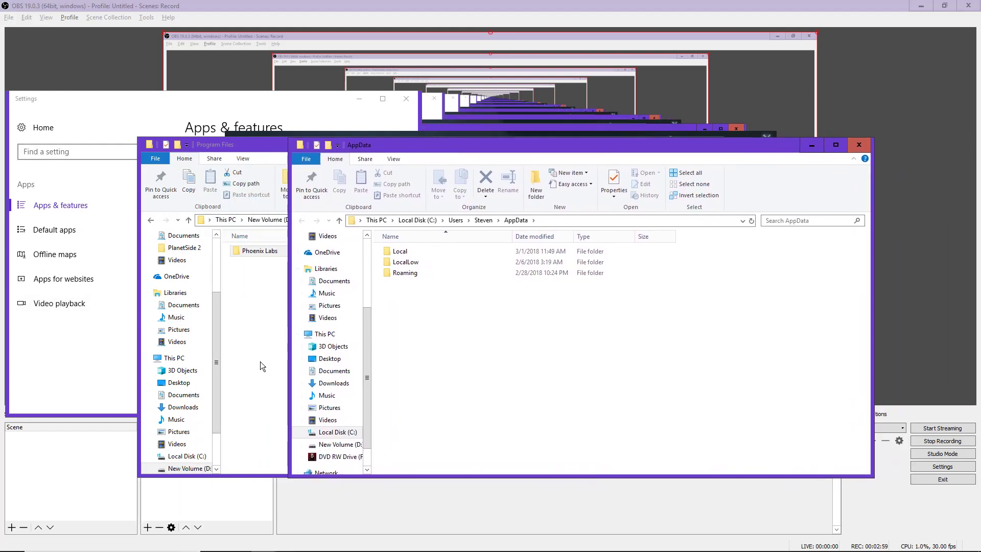
pyautogui.click(74, 543)
pyautogui.write('%')
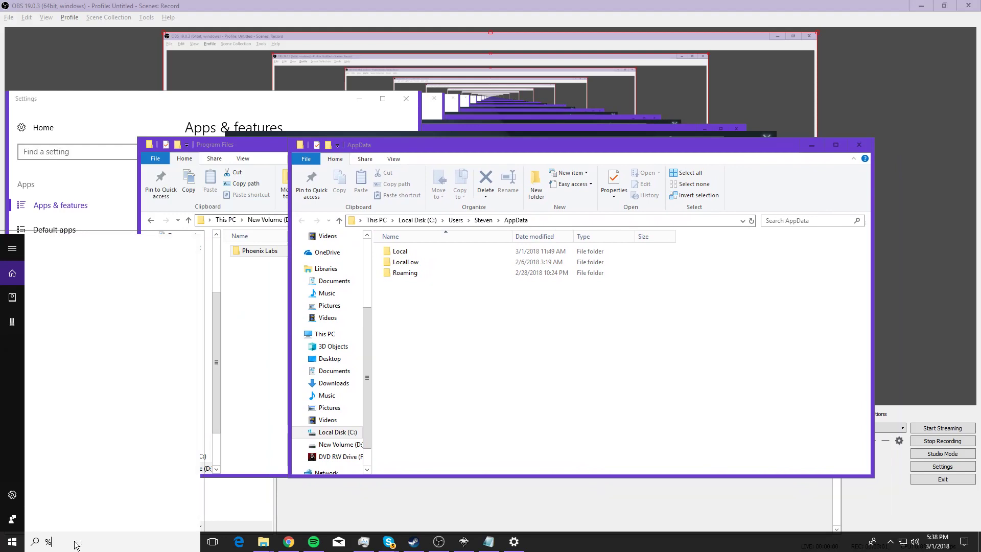
pyautogui.write('appdata%')
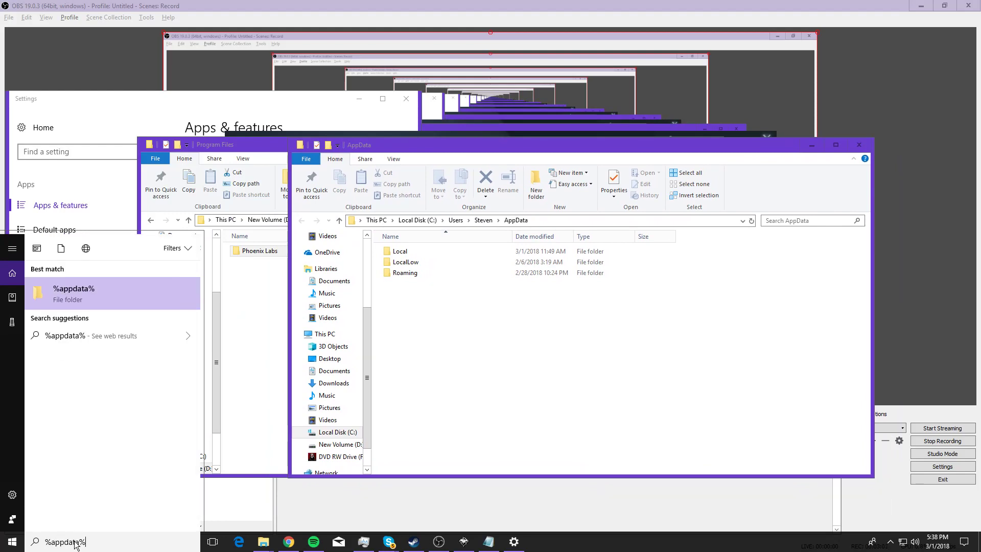
pyautogui.press('Return')
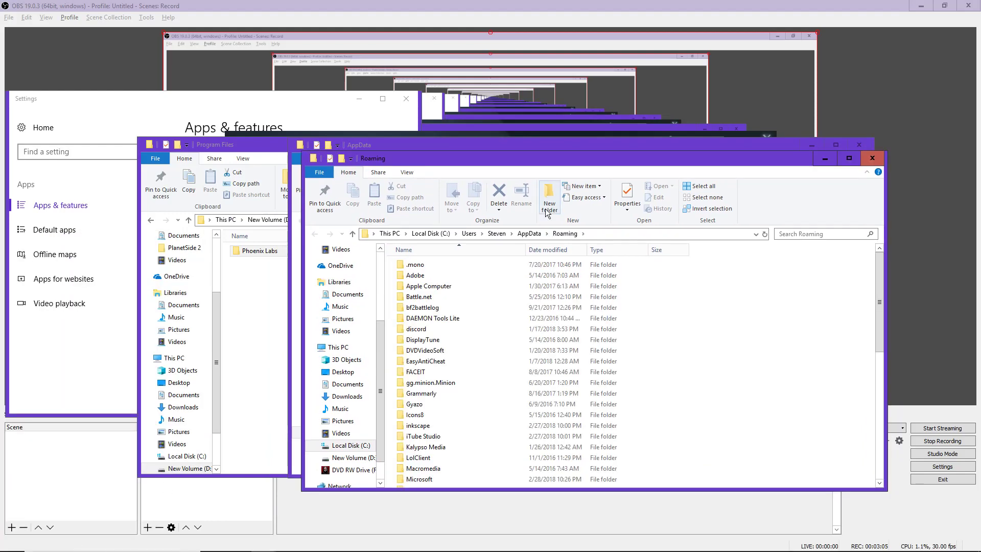
pyautogui.moveTo(471, 157); pyautogui.dragTo(635, 156)
pyautogui.moveTo(443, 148); pyautogui.dragTo(216, 165)
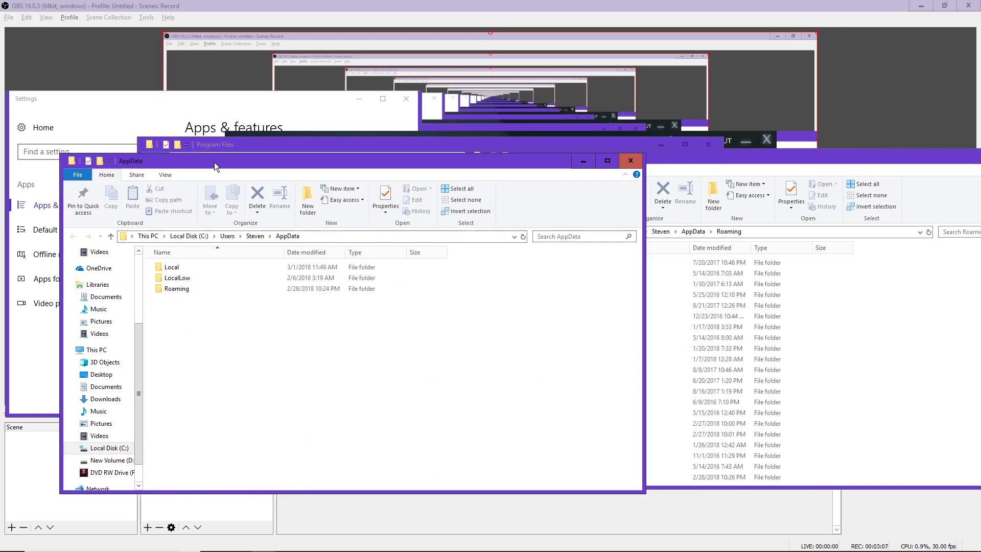
pyautogui.moveTo(676, 162); pyautogui.dragTo(622, 171)
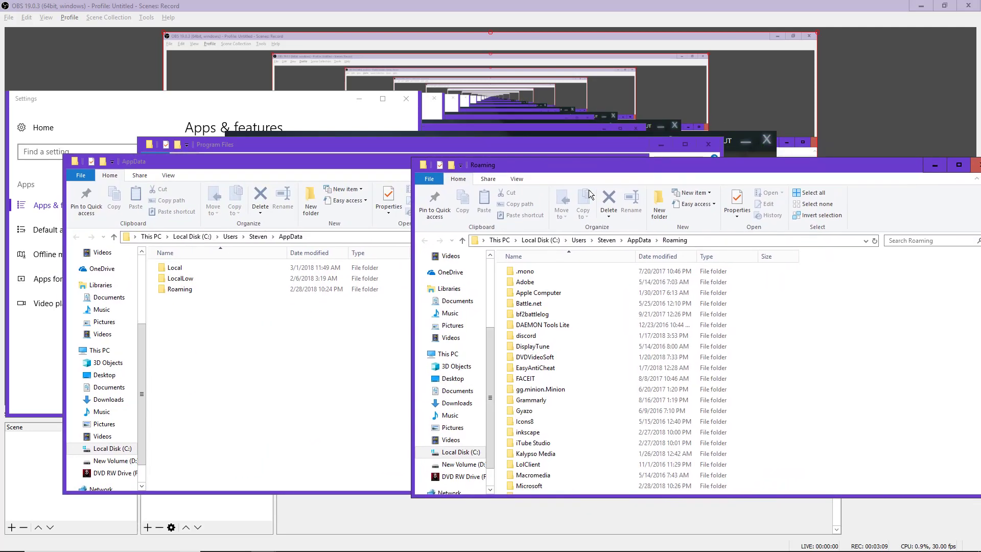
# Navigate from Roaming up to the AppData folder and maximize that window.
pyautogui.doubleClick(193, 289)
pyautogui.click(662, 174)
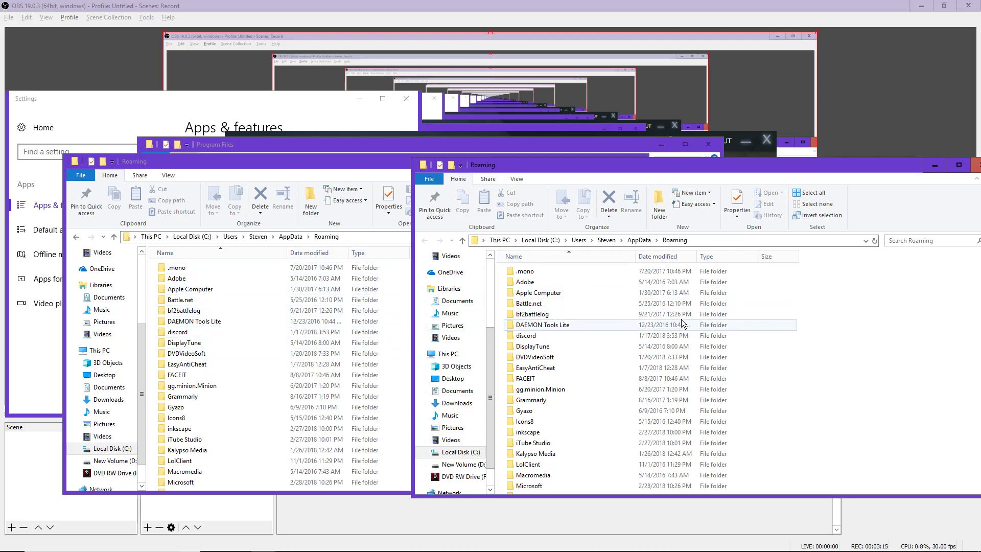
pyautogui.click(77, 236)
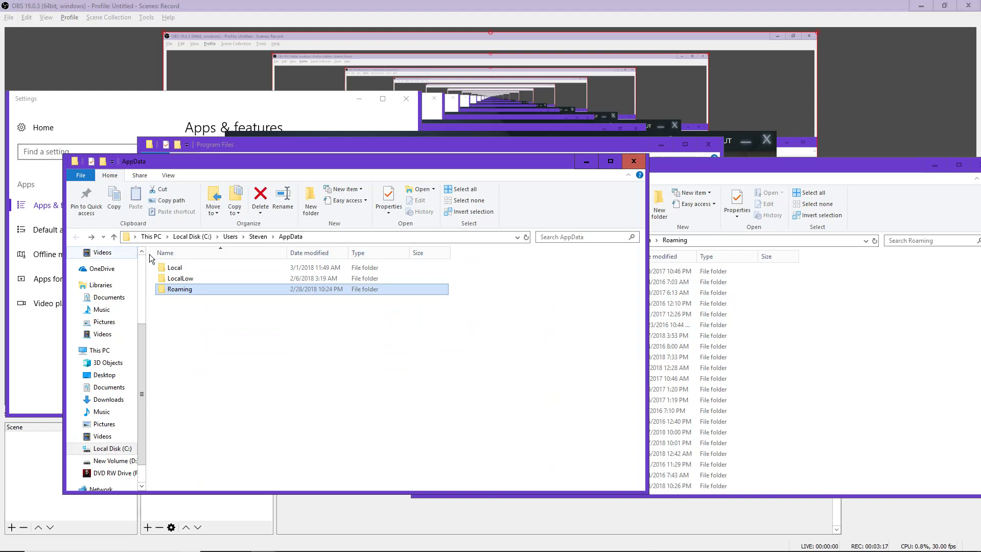
pyautogui.click(719, 166)
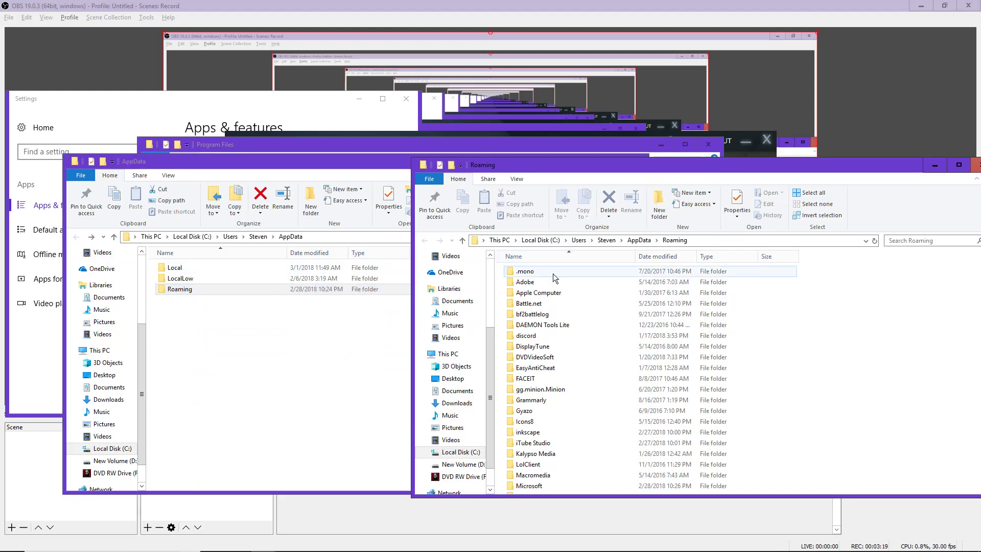
pyautogui.click(639, 241)
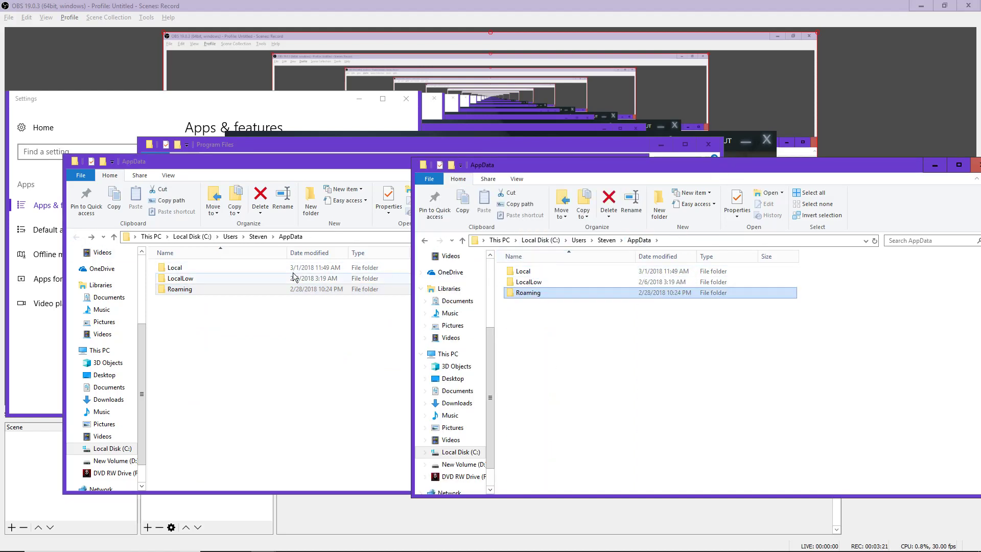
pyautogui.doubleClick(830, 171)
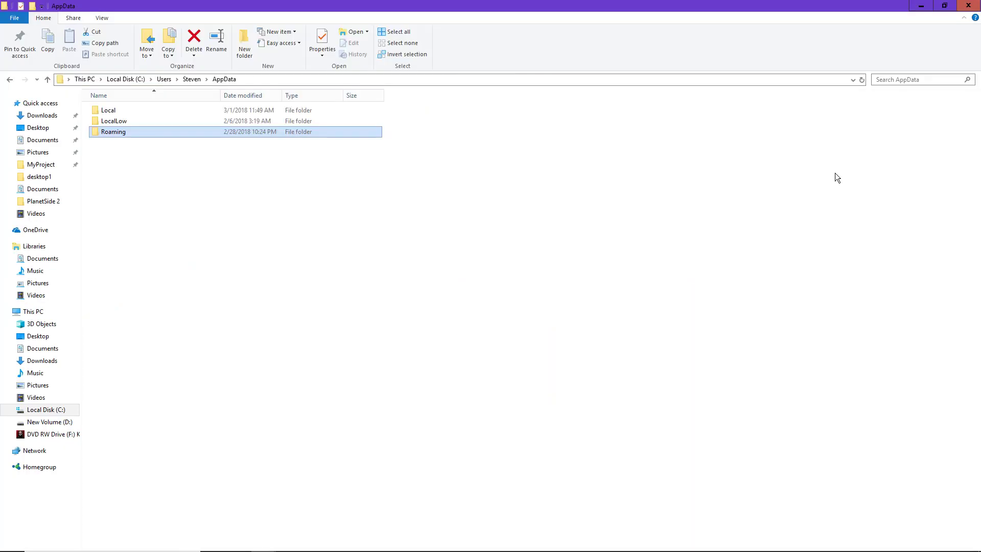
# Restore the window and open AppData\Local, then the Archon folder.
pyautogui.click(945, 6)
pyautogui.click(201, 268)
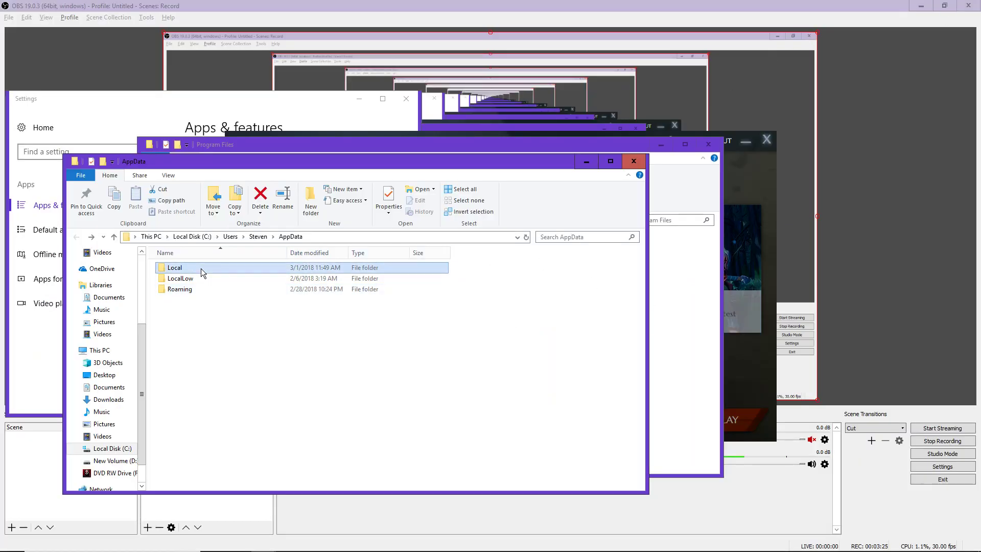
pyautogui.doubleClick(201, 269)
pyautogui.scroll(-1, 237, 377)
pyautogui.scroll(1, 216, 361)
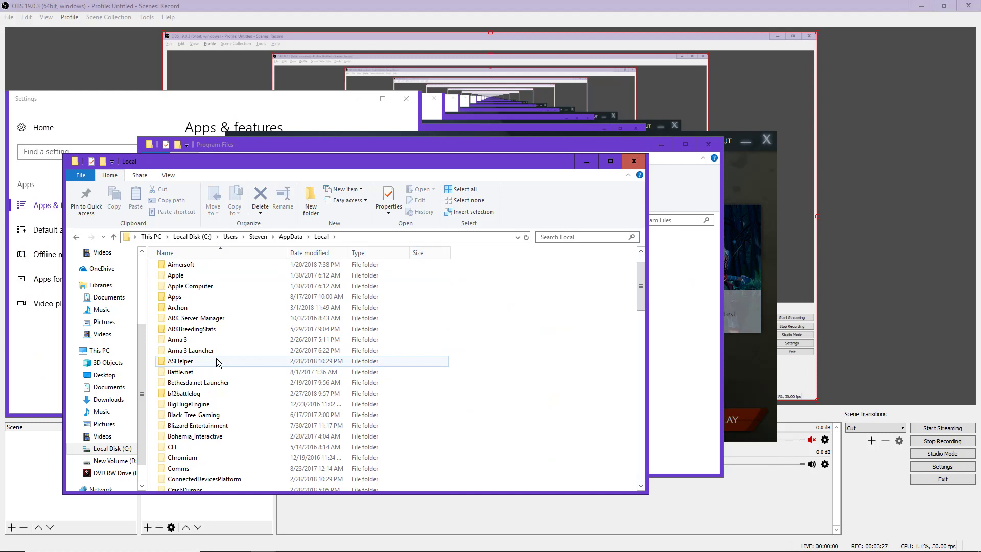
pyautogui.click(198, 307)
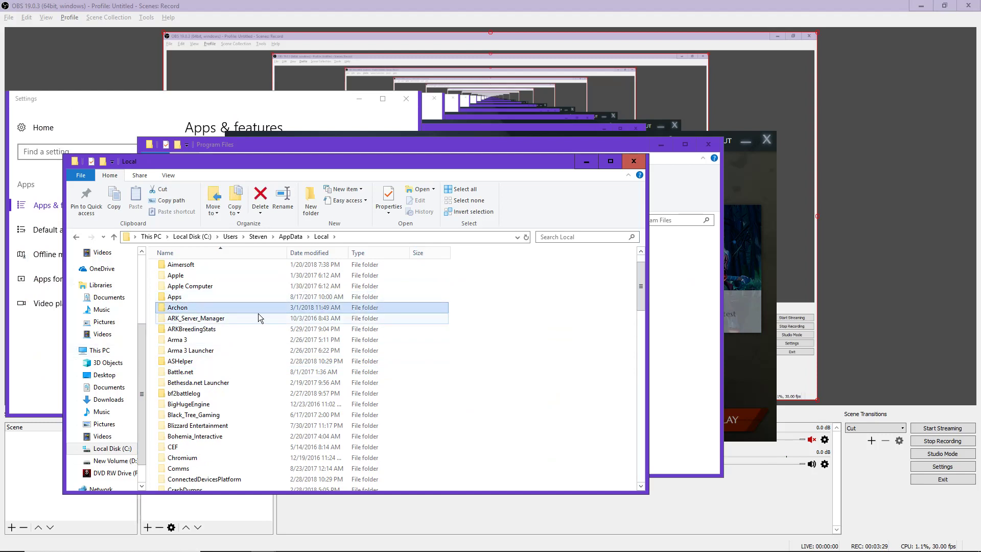
pyautogui.doubleClick(226, 309)
# Inspect Archon's Saved\Config\WindowsClient folder and return to Saved.
pyautogui.doubleClick(190, 269)
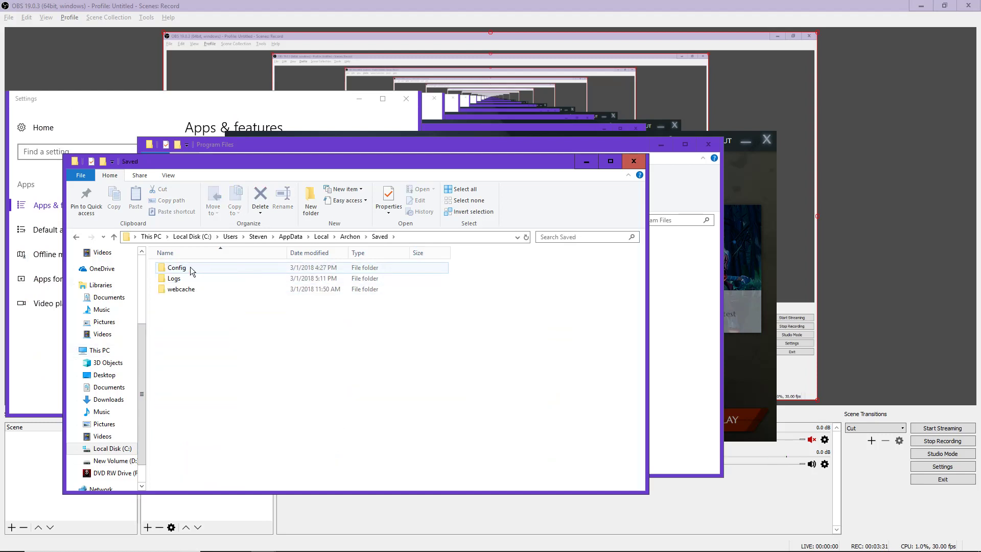
pyautogui.doubleClick(215, 269)
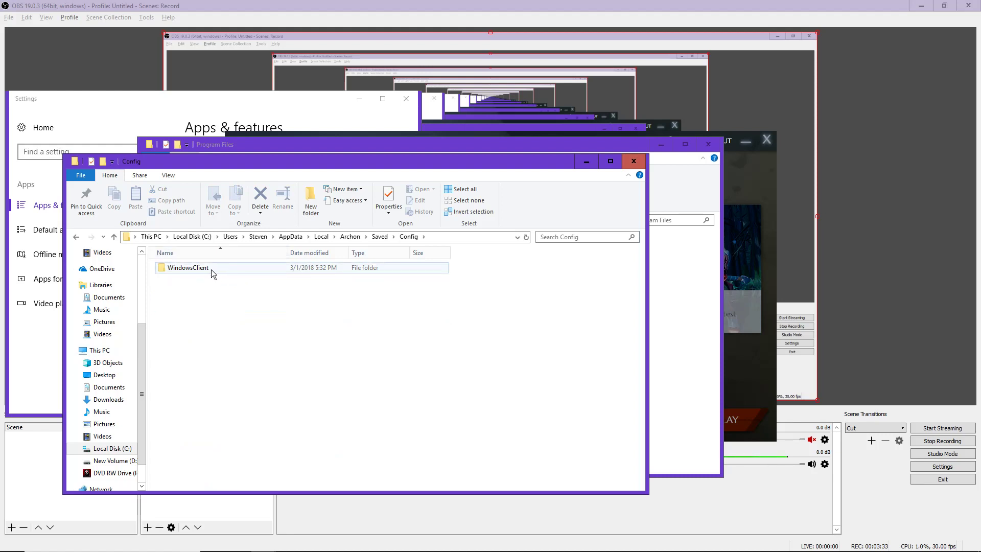
pyautogui.doubleClick(211, 269)
pyautogui.click(76, 237)
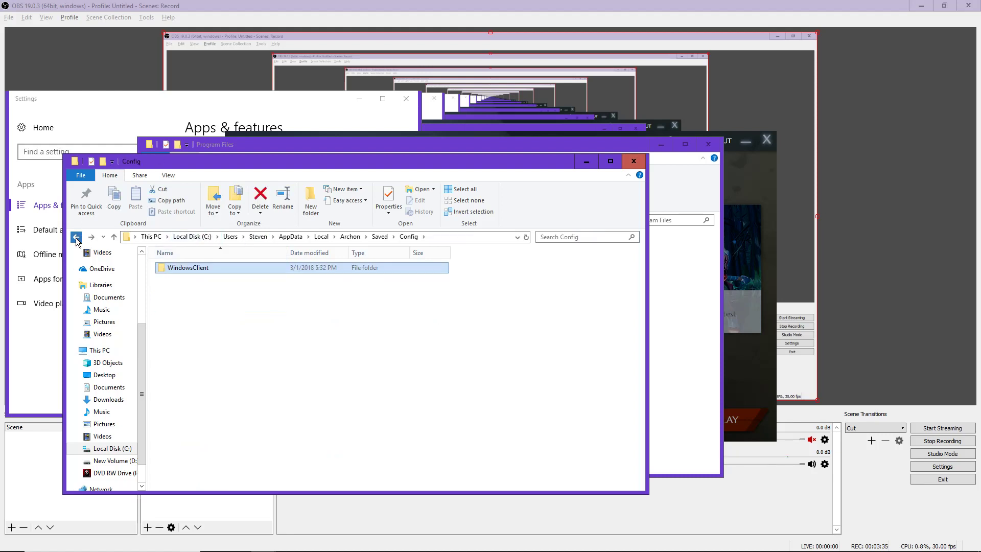
pyautogui.click(76, 237)
# Check the Logs and webcache folders, then return to Local with Archon in view.
pyautogui.doubleClick(196, 279)
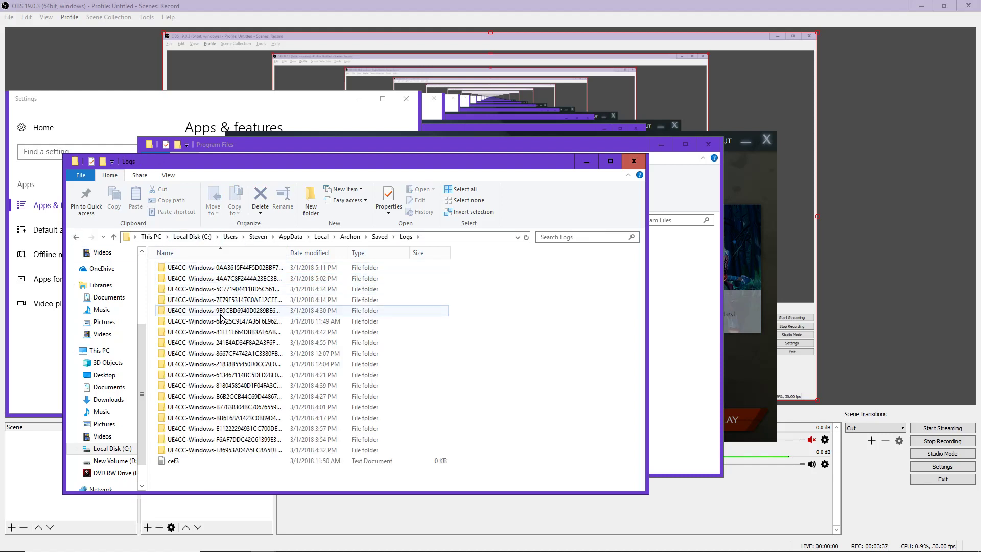
pyautogui.click(81, 240)
pyautogui.doubleClick(194, 288)
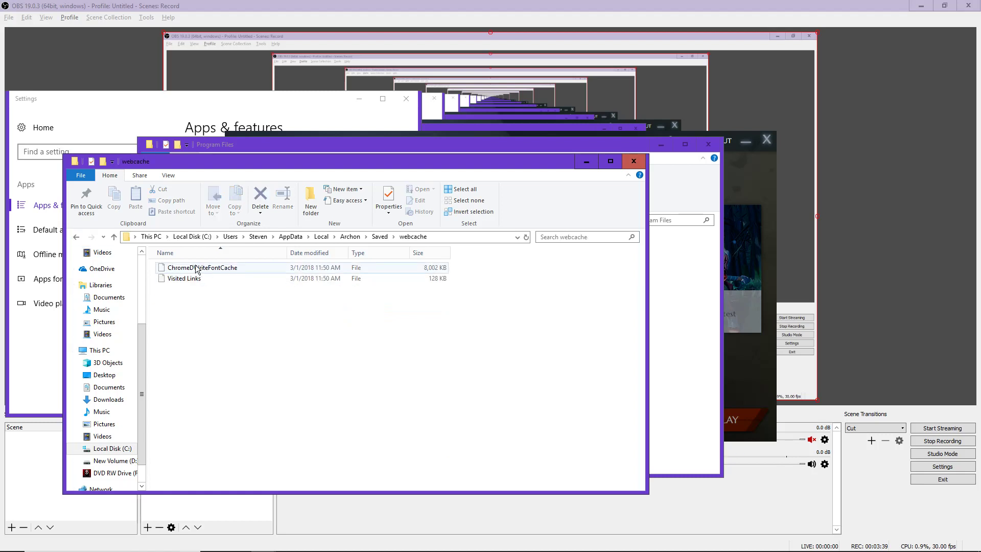
pyautogui.click(77, 237)
pyautogui.click(77, 237)
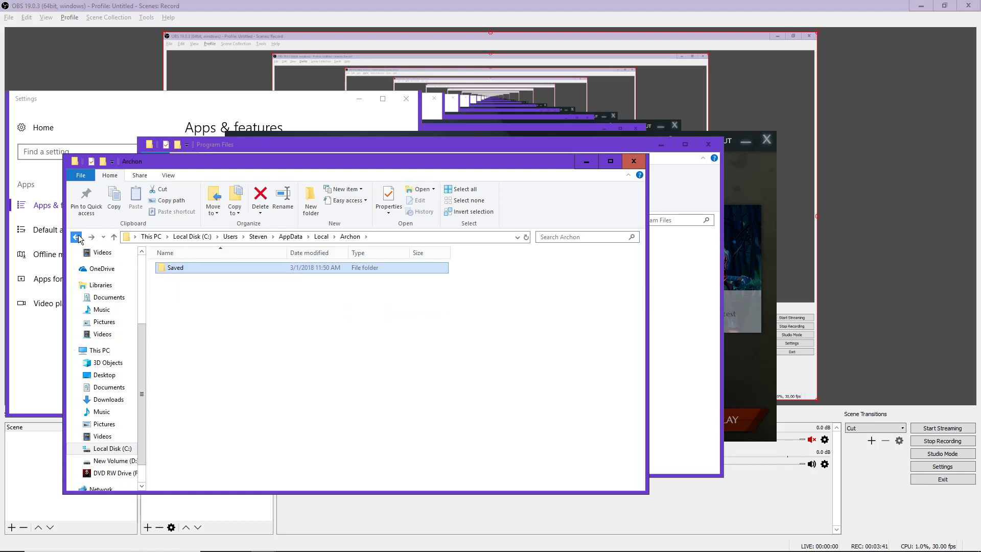
pyautogui.click(78, 236)
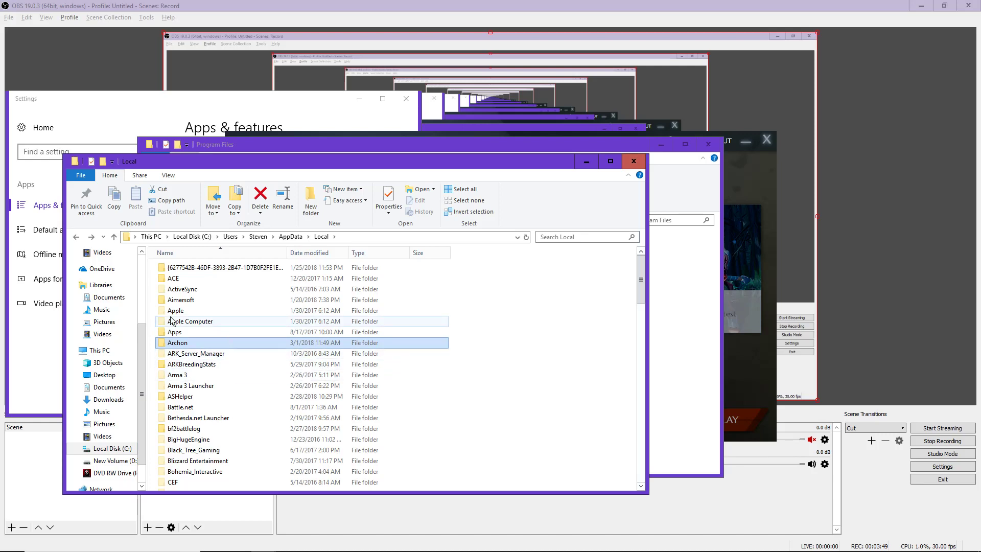
pyautogui.scroll(-6, 276, 404)
pyautogui.scroll(-15, 284, 442)
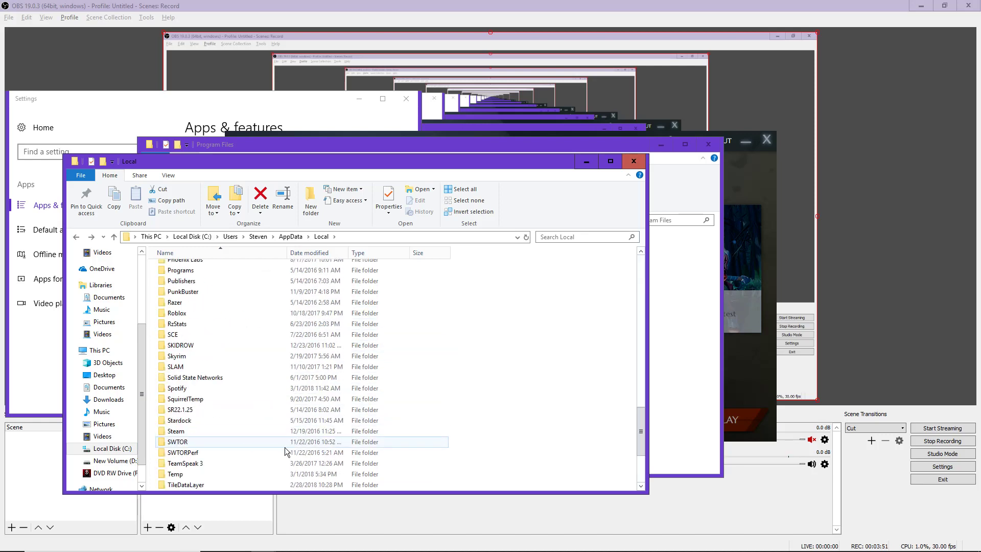
pyautogui.scroll(20, 286, 448)
pyautogui.scroll(1, 294, 448)
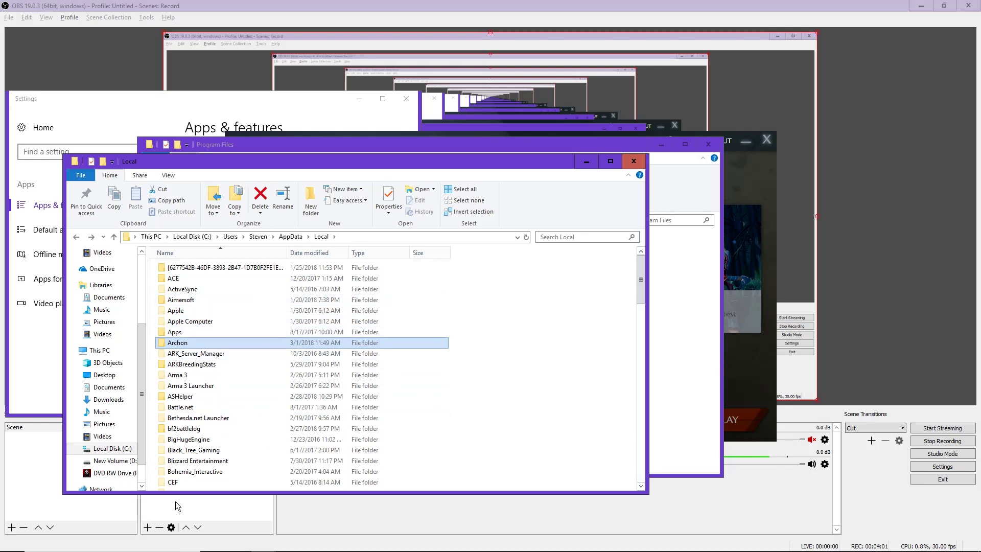
pyautogui.click(117, 539)
pyautogui.write('regedit')
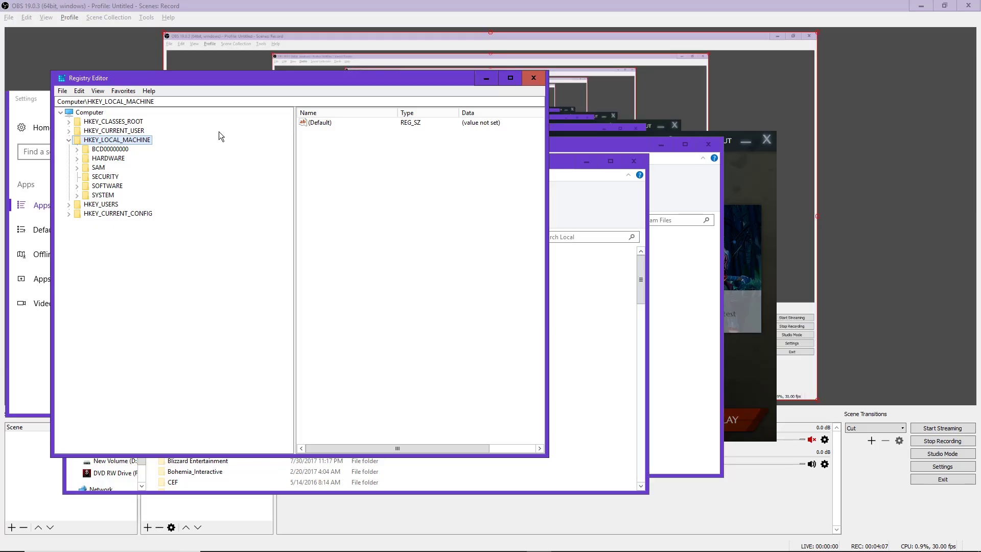
pyautogui.moveTo(293, 79); pyautogui.dragTo(279, 121)
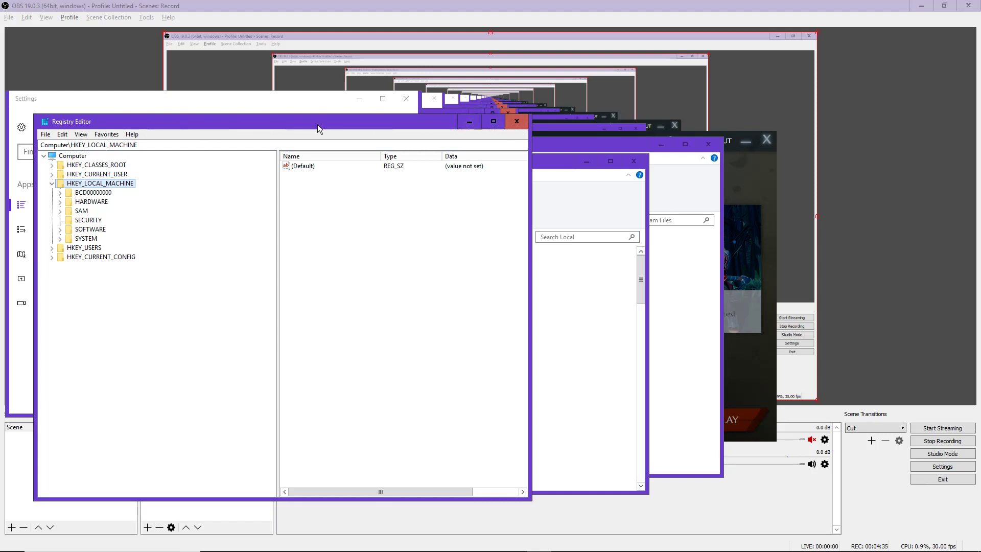
pyautogui.click(517, 123)
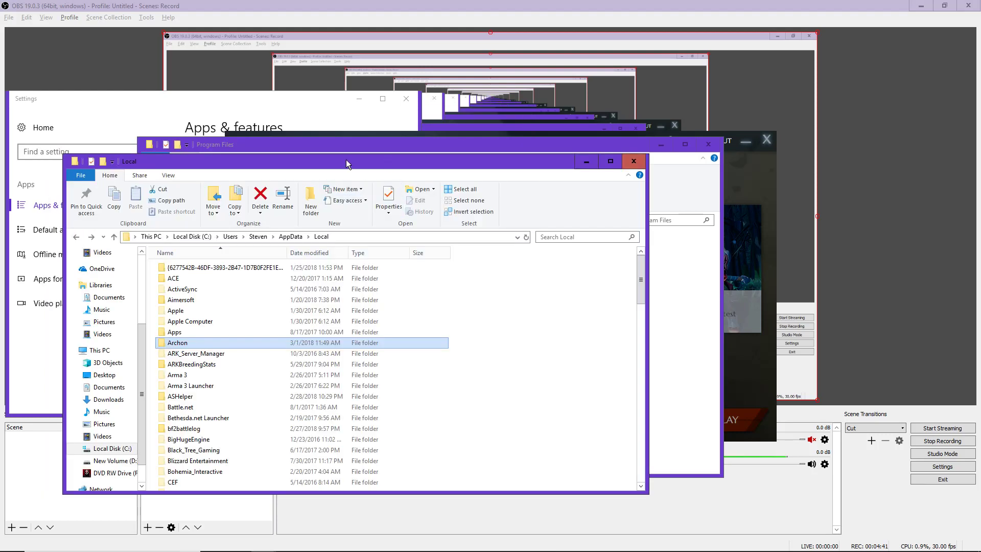
# Move the Local window aside and bring the D:\Program Files window with Phoenix Labs forward.
pyautogui.moveTo(346, 160)
pyautogui.mouseDown()
pyautogui.moveTo(400, 168)
pyautogui.moveTo(422, 145)
pyautogui.moveTo(363, 154)
pyautogui.mouseUp()
pyautogui.scroll(-5, 348, 364)
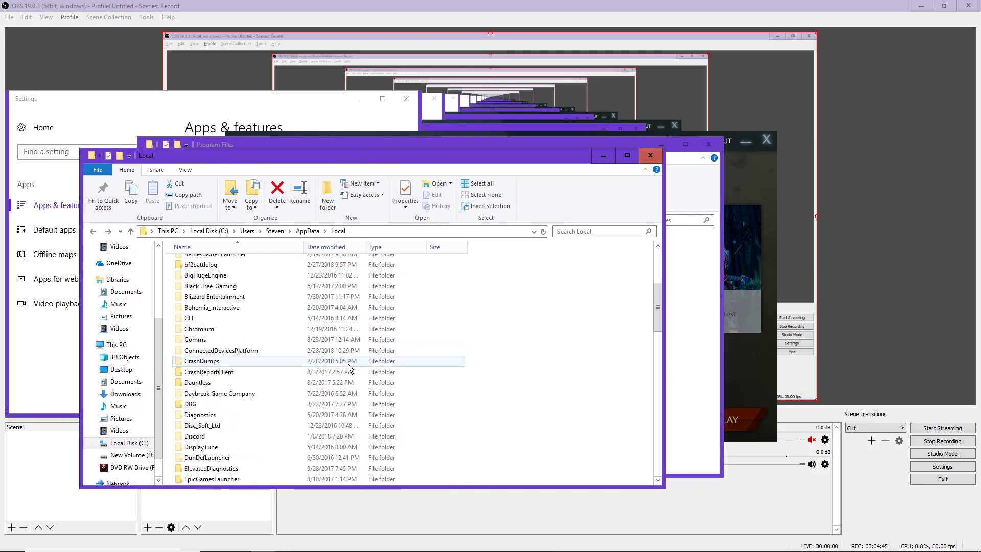
pyautogui.scroll(5, 348, 363)
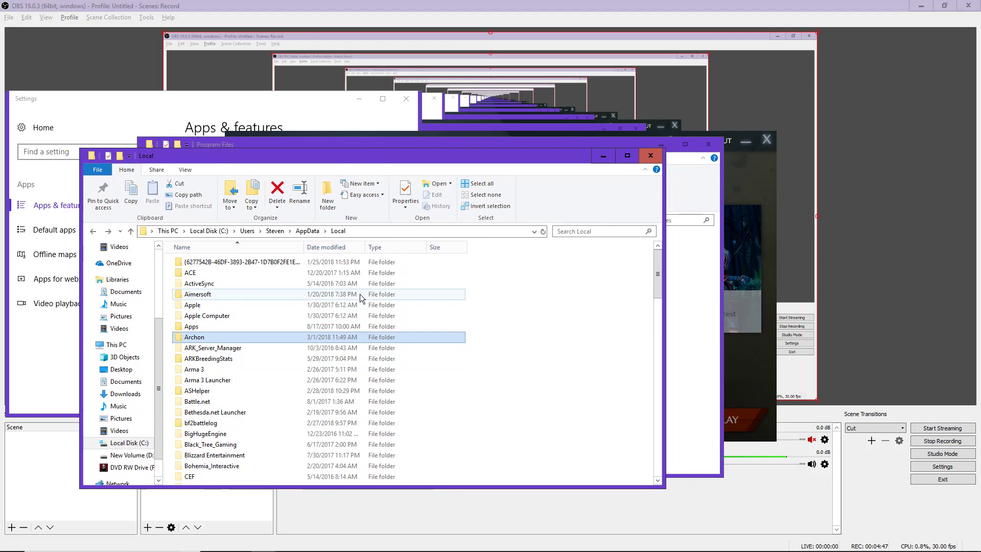
pyautogui.moveTo(402, 155); pyautogui.dragTo(434, 161)
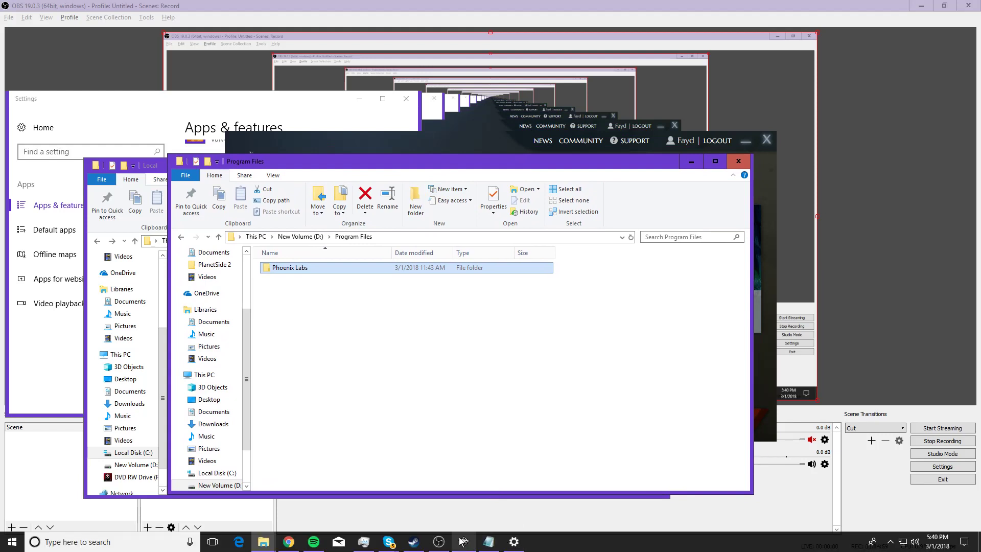
# Bring the Dauntless launcher forward, deselect the install directory path, and close its settings.
pyautogui.click(463, 541)
pyautogui.click(557, 295)
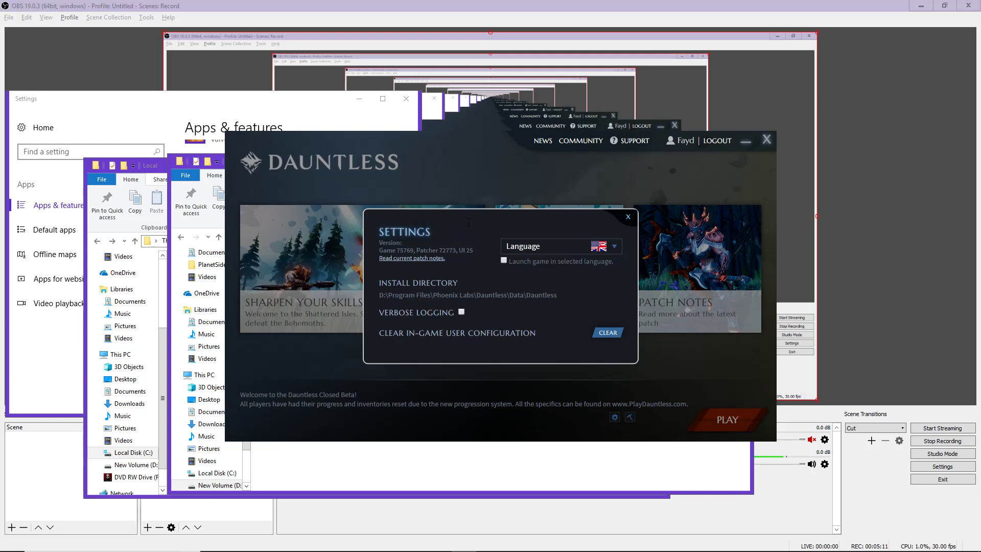
pyautogui.click(629, 217)
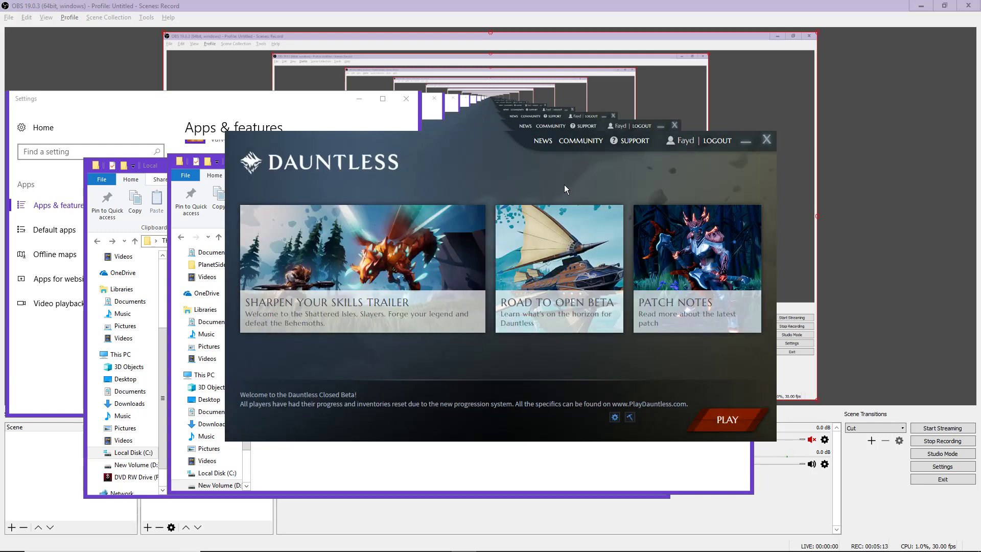